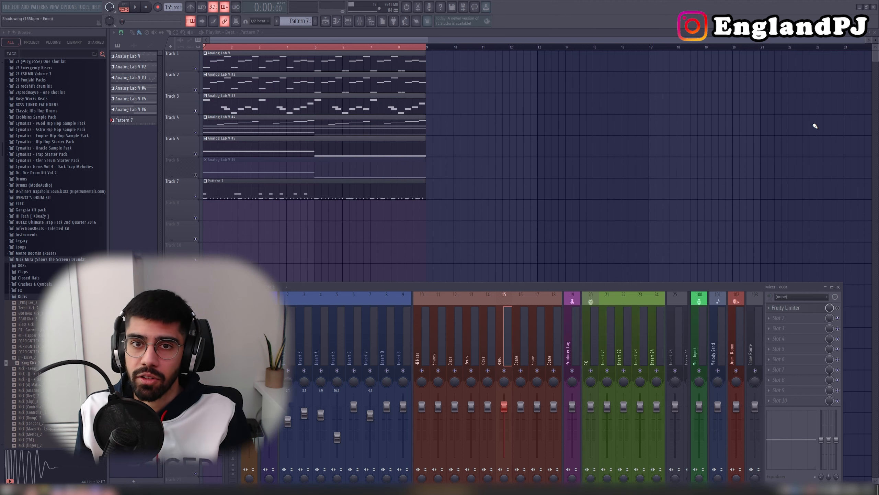
- Unmute playlist track 6 and play back the full beat
{"action": "key", "text": "F9"}
{"action": "left_click", "coordinate": [196, 175]}
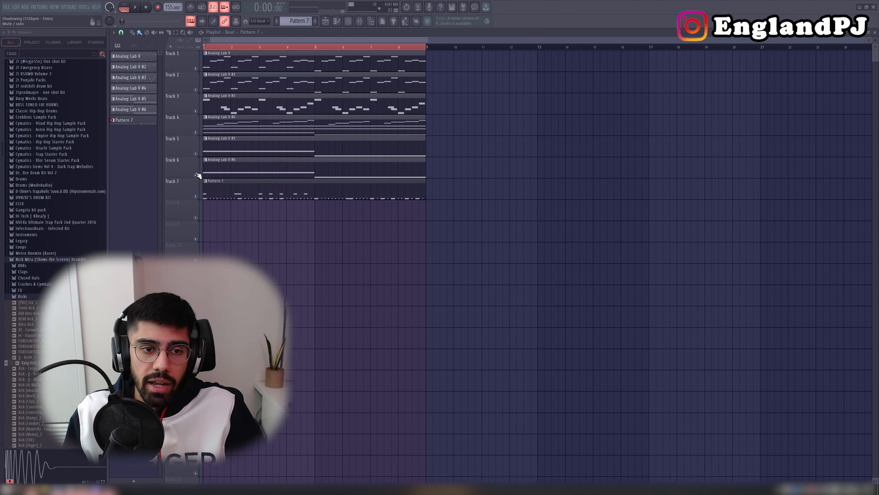
{"action": "key", "text": "space"}
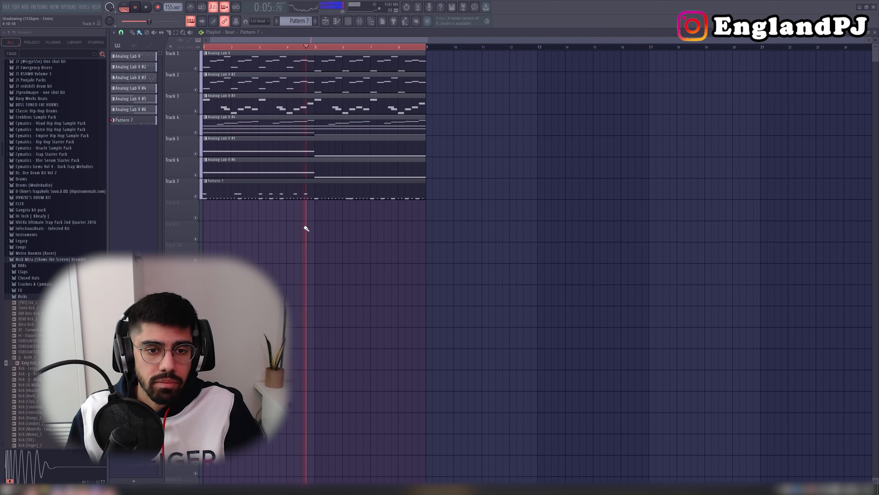
{"action": "left_click", "coordinate": [360, 21]}
{"action": "key", "text": "space"}
- On the Melody Send mixer track, pull down the second band in Fruity Parametric EQ 2 to roll off more low end
{"action": "left_click_drag", "start_coordinate": [432, 290], "coordinate": [428, 226]}
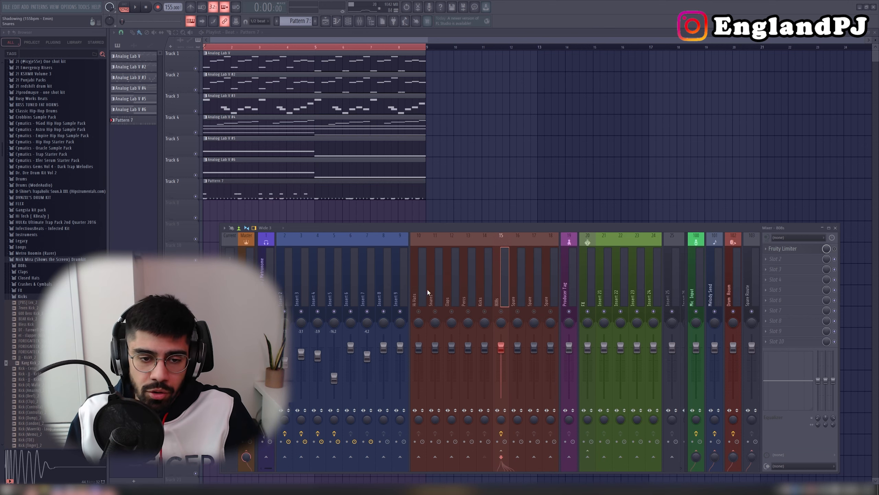
{"action": "left_click", "coordinate": [381, 271]}
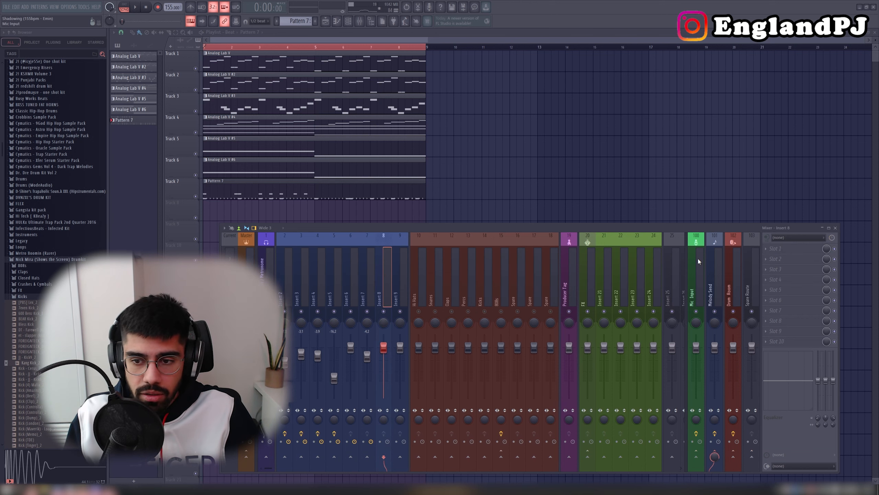
{"action": "left_click", "coordinate": [713, 262]}
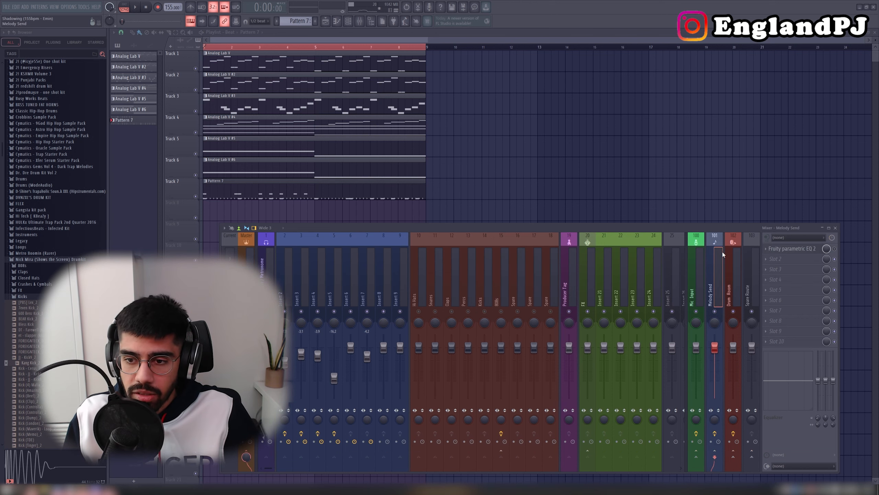
{"action": "left_click", "coordinate": [790, 249]}
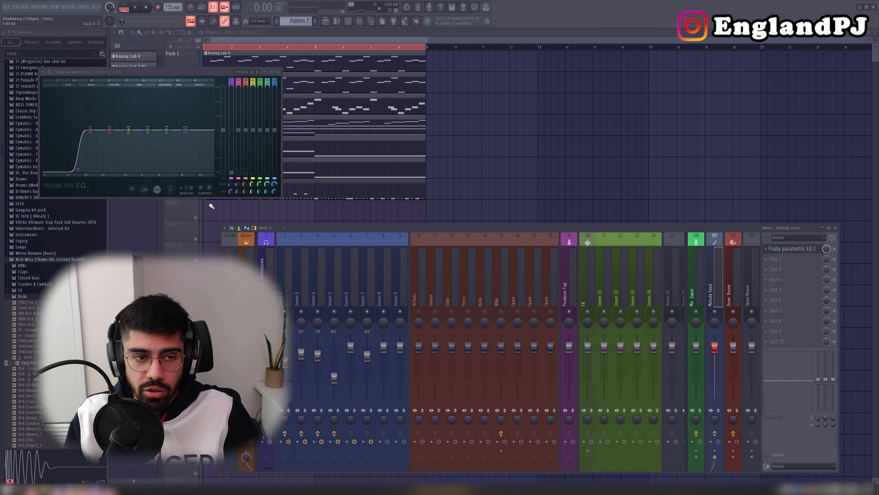
{"action": "left_click_drag", "start_coordinate": [96, 133], "coordinate": [76, 162]}
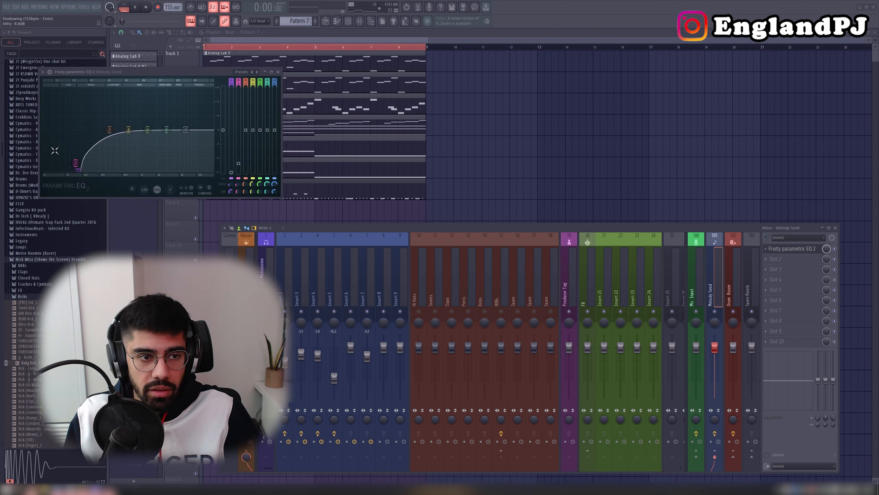
{"action": "left_click", "coordinate": [278, 72]}
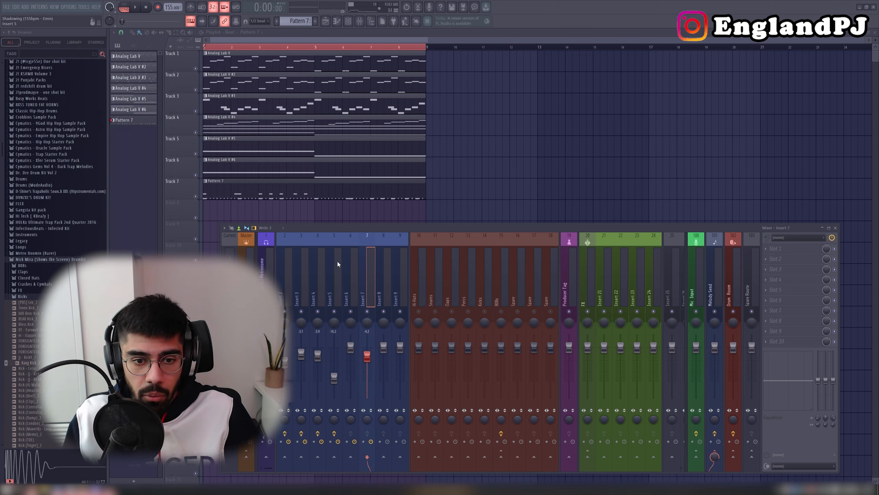
- Listen to playlist track 6 in solo
{"action": "left_click", "coordinate": [345, 269]}
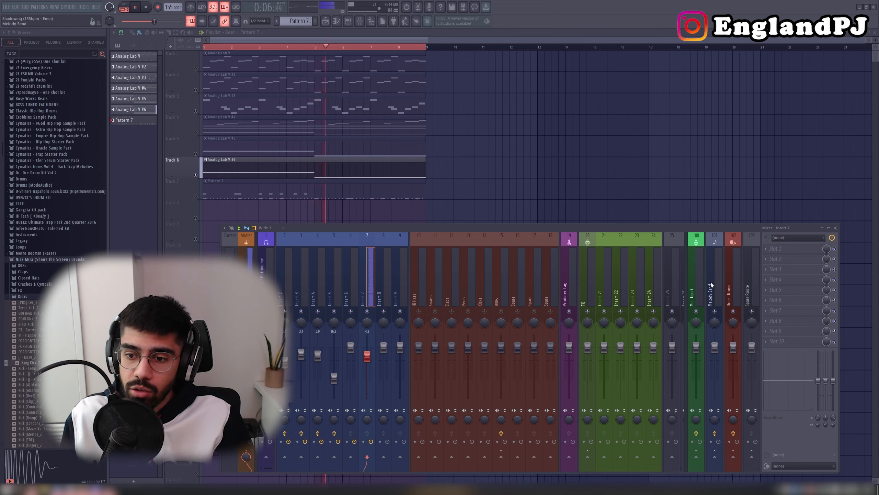
{"action": "key", "text": "space"}
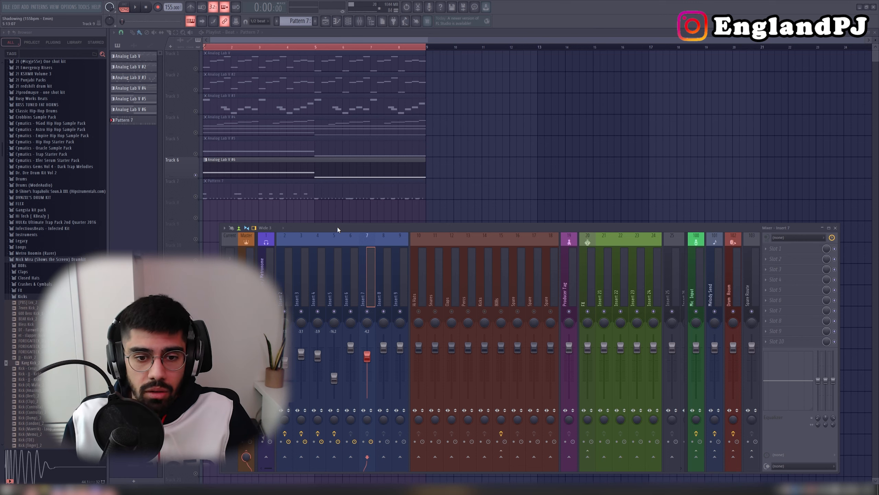
- Solo Insert 2 in the mixer, re-enable all playlist tracks, and play the song
{"action": "left_click", "coordinate": [279, 302]}
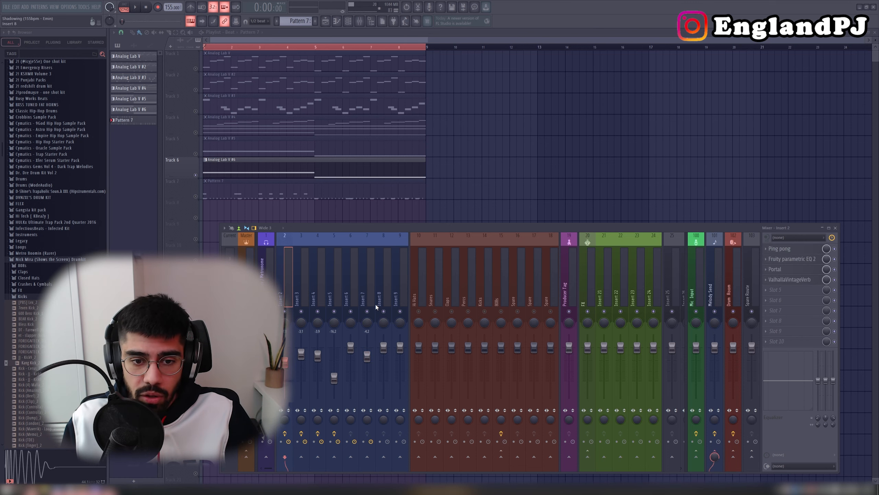
{"action": "right_click", "coordinate": [285, 312]}
{"action": "left_click", "coordinate": [196, 68]}
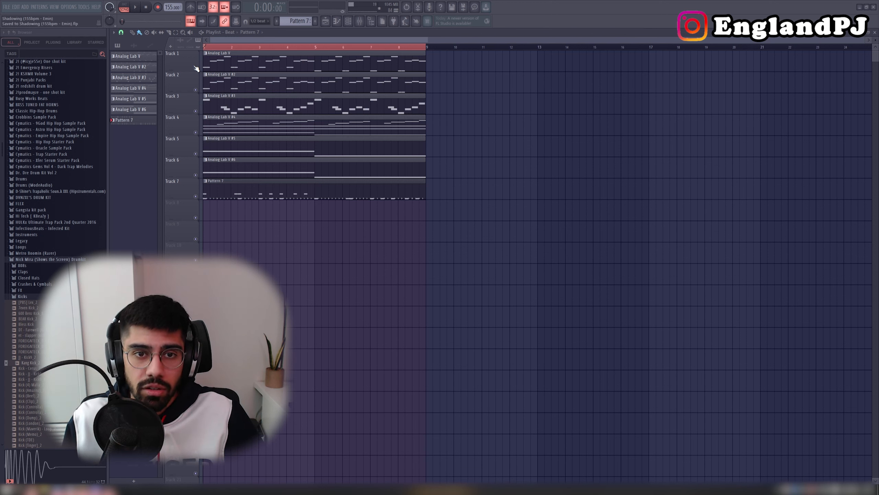
{"action": "key", "text": "F9"}
{"action": "key", "text": "space"}
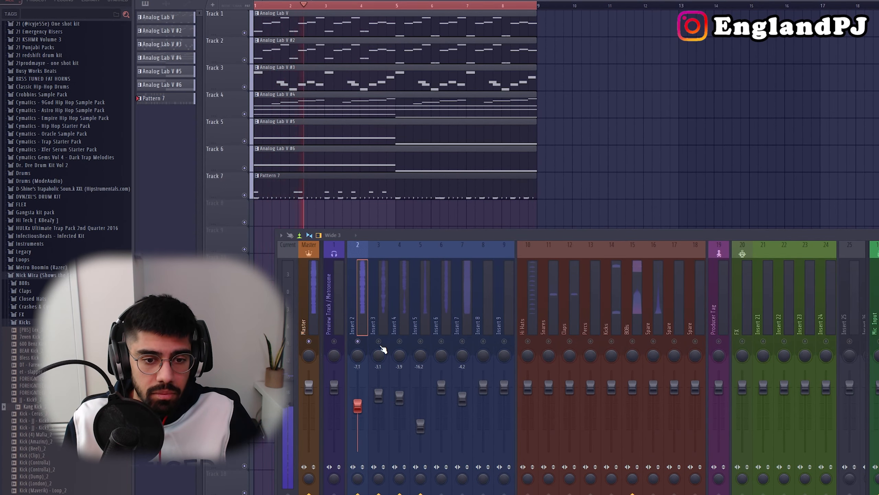
- Switch on Inserts 3 to 7 one after another during playback to preview the melody layers
{"action": "left_click", "coordinate": [379, 342]}
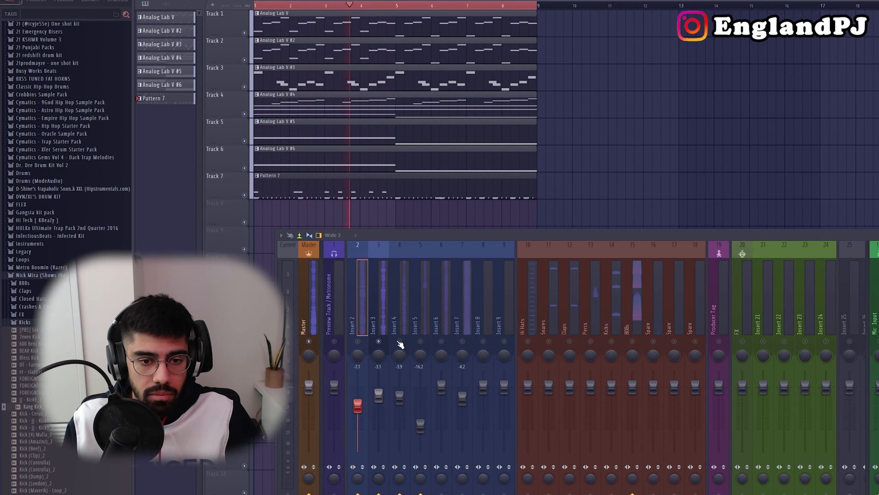
{"action": "left_click", "coordinate": [400, 342]}
{"action": "left_click", "coordinate": [421, 342]}
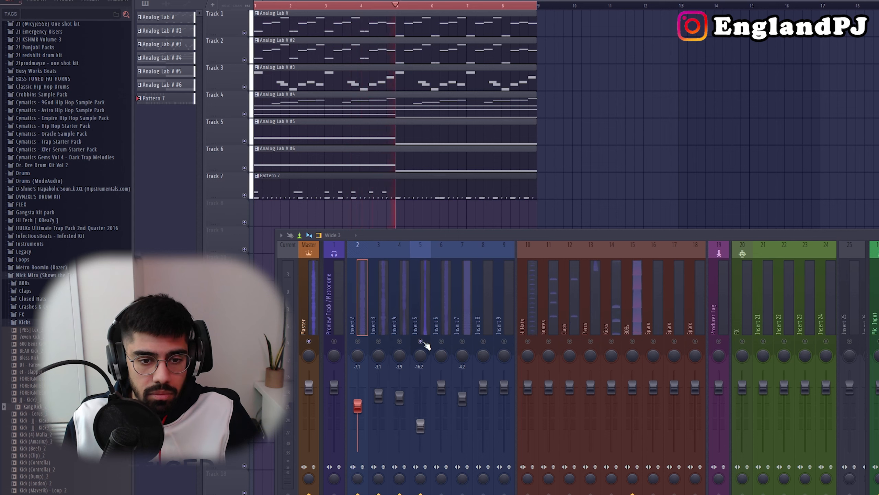
{"action": "left_click", "coordinate": [442, 341]}
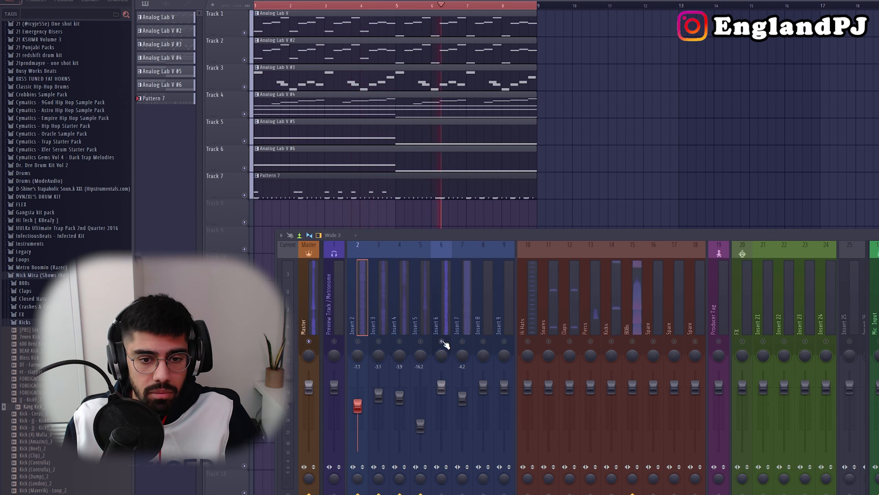
{"action": "left_click", "coordinate": [463, 341]}
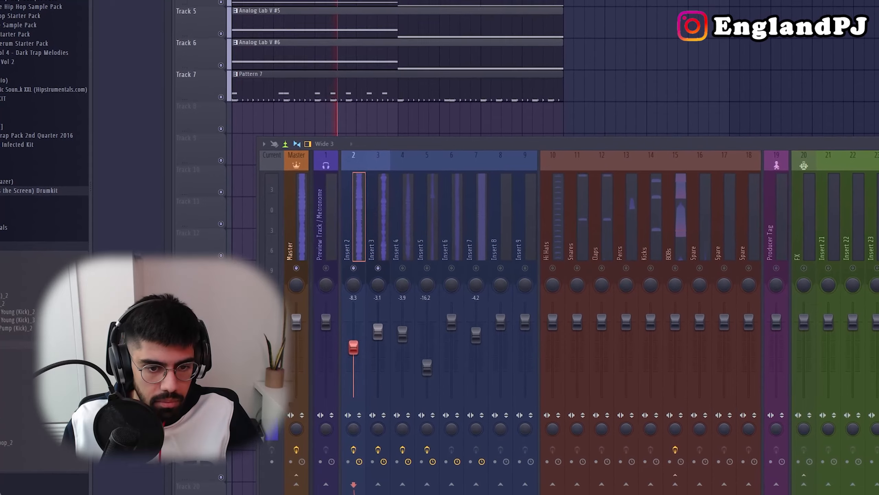
- Balance the melody inserts, unmuting 4 to 6: Insert 2 at -9.0 dB, 3 at -3.9, 4 at -3.6, 5 at -12.3, 6 at -1.3
{"action": "left_click", "coordinate": [377, 333]}
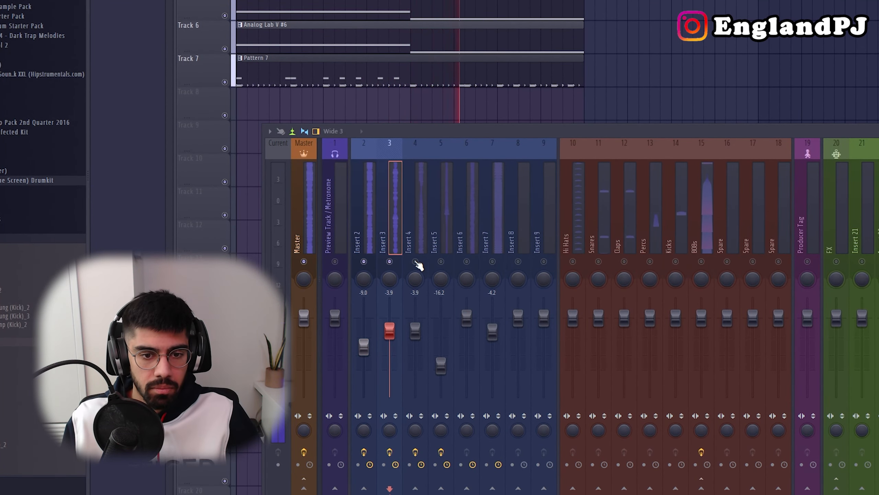
{"action": "left_click", "coordinate": [416, 262]}
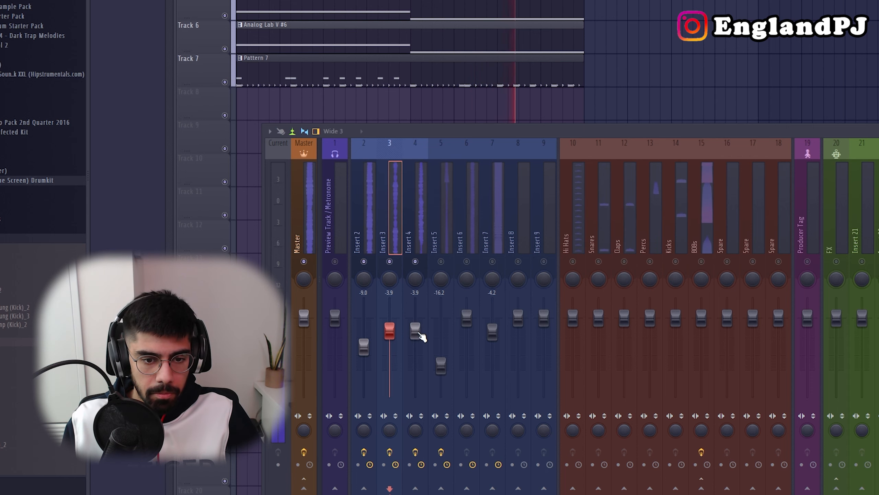
{"action": "left_click_drag", "start_coordinate": [421, 335], "coordinate": [441, 356]}
{"action": "left_click", "coordinate": [441, 262]}
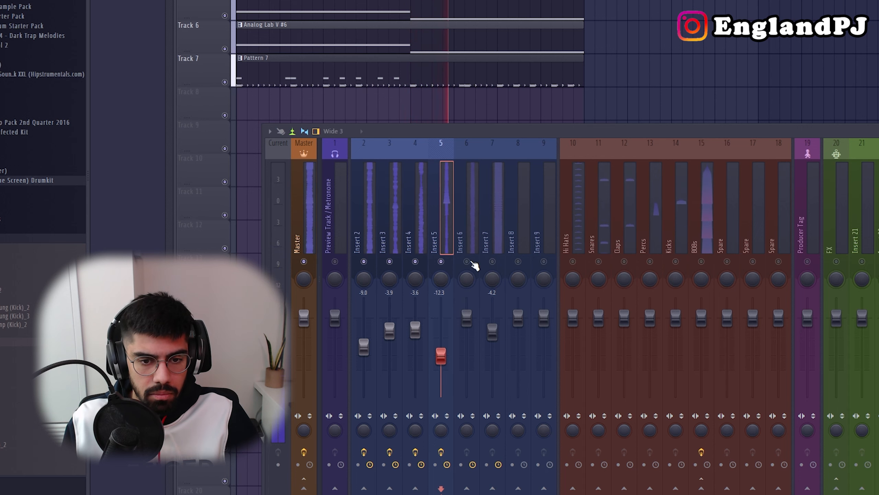
{"action": "left_click_drag", "start_coordinate": [467, 316], "coordinate": [464, 323]}
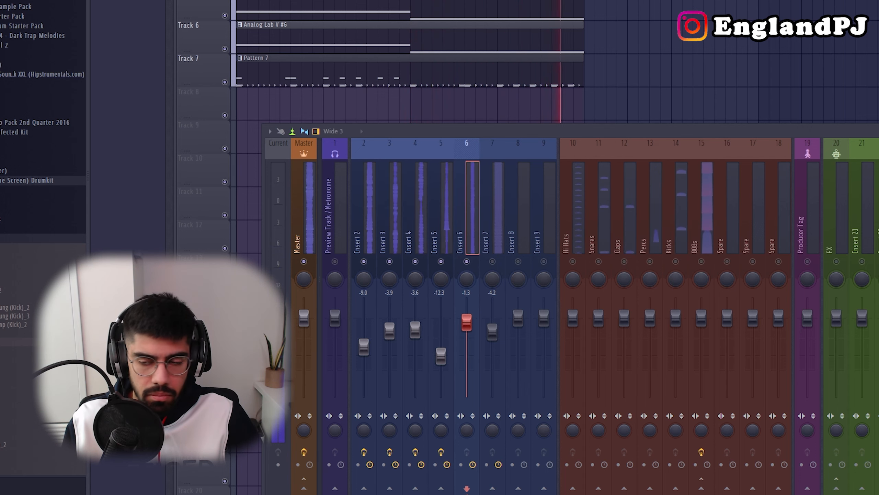
- Load MagicSwitch on Insert 6, turn the effect on, and reduce its Mix amount
{"action": "left_click", "coordinate": [875, 180]}
{"action": "left_click", "coordinate": [872, 208]}
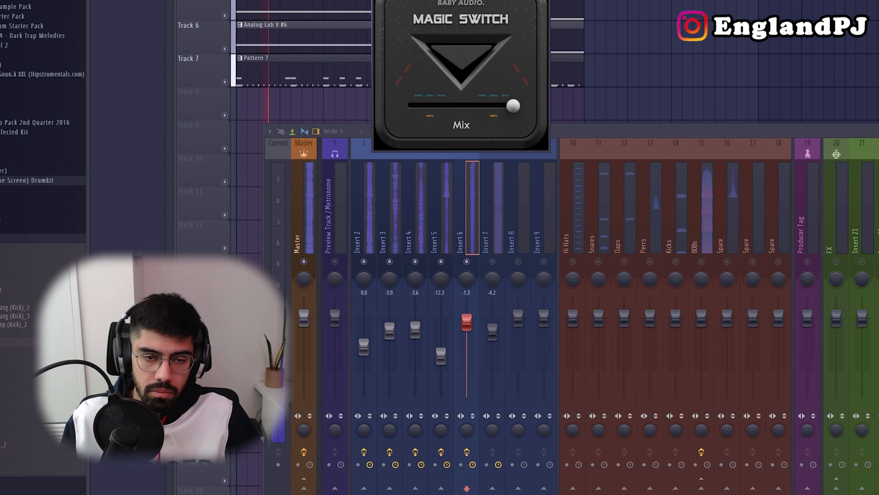
{"action": "left_click", "coordinate": [464, 46]}
{"action": "left_click_drag", "start_coordinate": [516, 108], "coordinate": [492, 108]}
{"action": "key", "text": "Escape"}
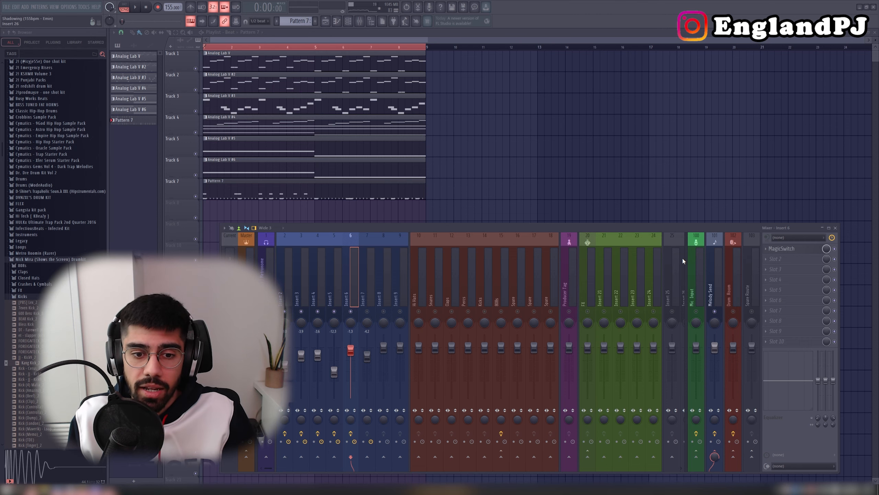
- Unmute Insert 7 during playback and set its level to -2.4 dB
{"action": "key", "text": "space"}
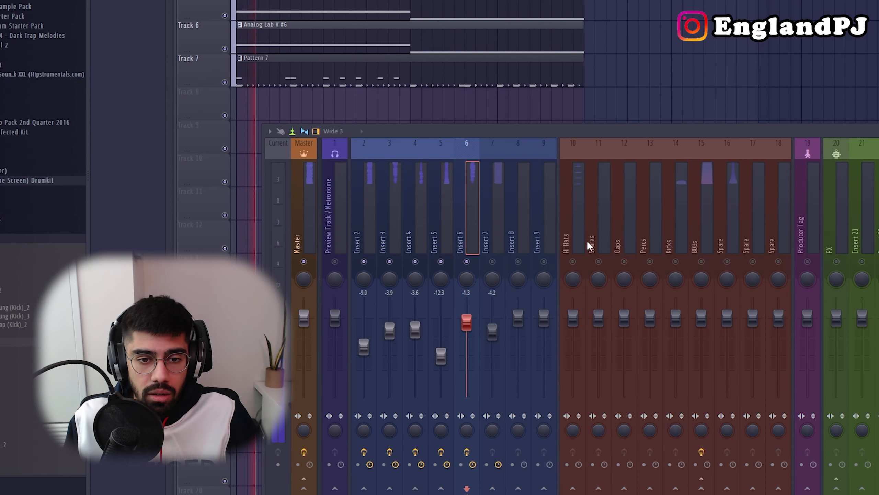
{"action": "left_click", "coordinate": [493, 262]}
{"action": "left_click", "coordinate": [493, 330]}
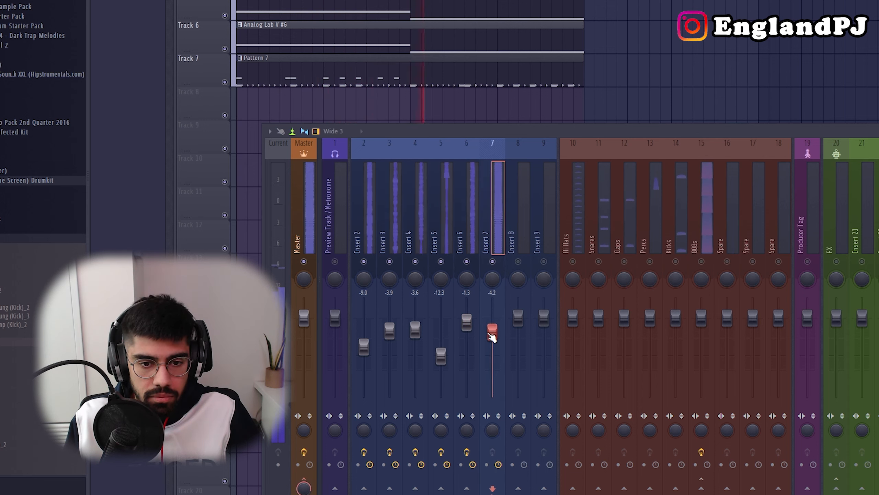
{"action": "left_click_drag", "start_coordinate": [492, 330], "coordinate": [492, 326]}
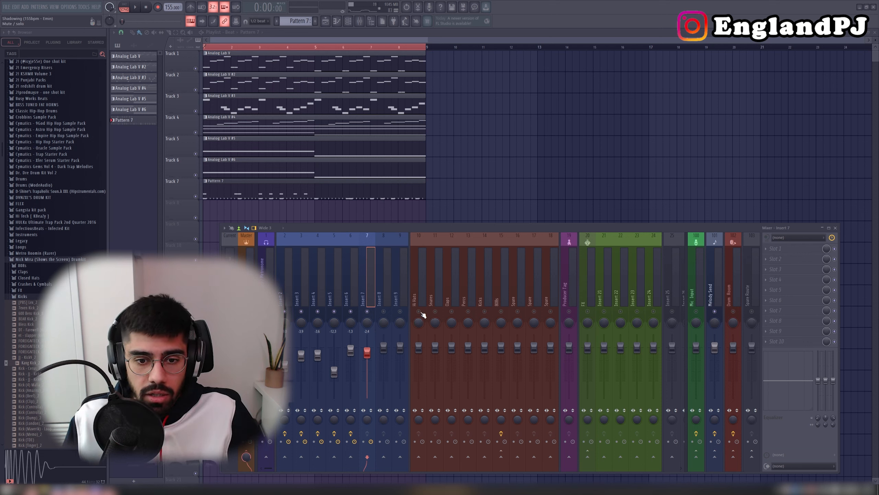
- Unmute the Hi Hats mixer track during playback and check the hi-hat channel's notes in the piano roll
{"action": "left_click", "coordinate": [419, 347]}
{"action": "key", "text": "space"}
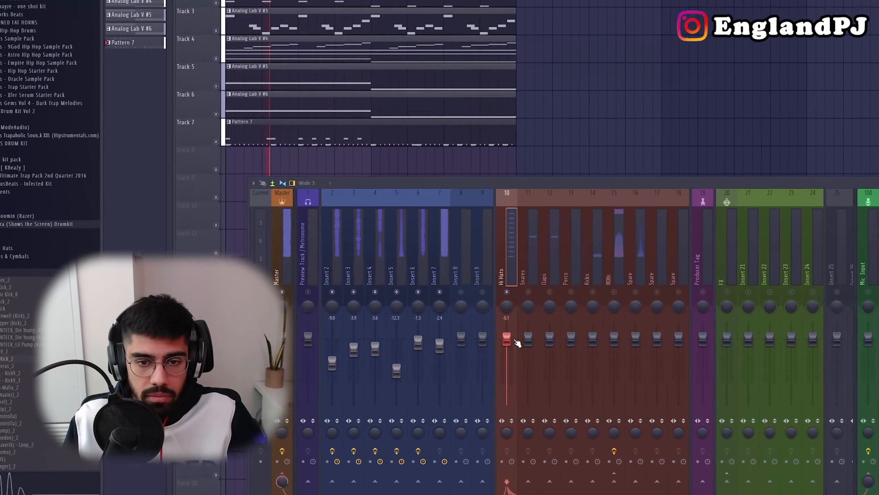
{"action": "key", "text": "F6"}
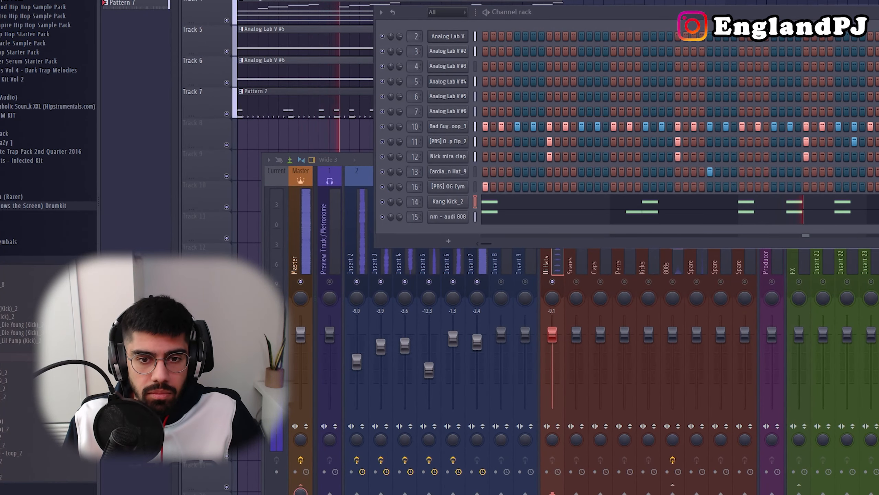
{"action": "right_click", "coordinate": [447, 127]}
{"action": "left_click", "coordinate": [497, 127]}
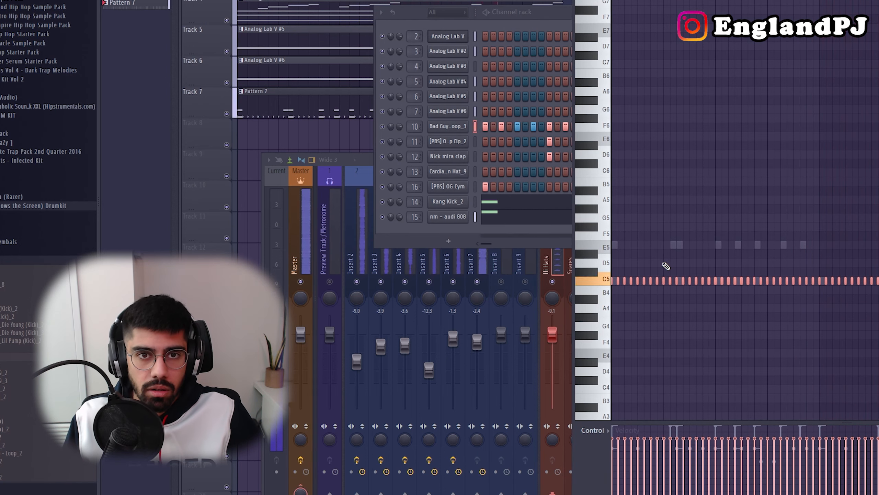
{"action": "key", "text": "F7"}
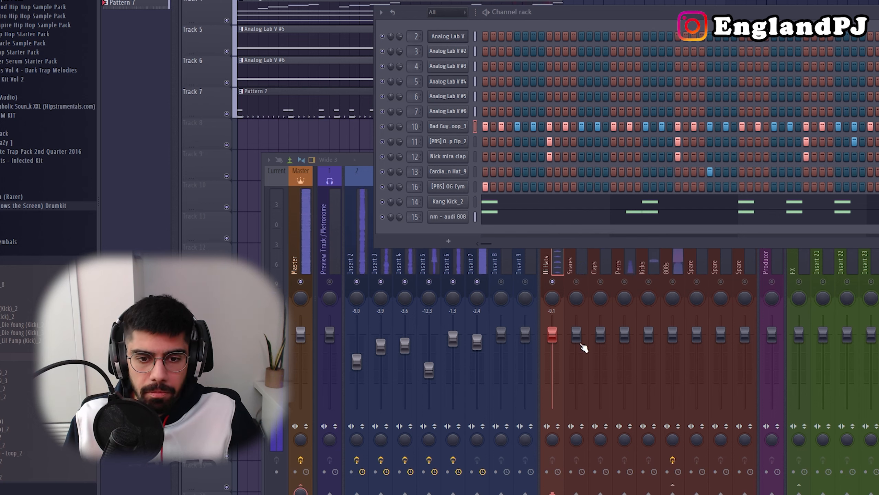
- Lower the Hi Hats track to -1.2 dB, then unmute the Snares track and set it to 0.7 dB
{"action": "left_click", "coordinate": [554, 335]}
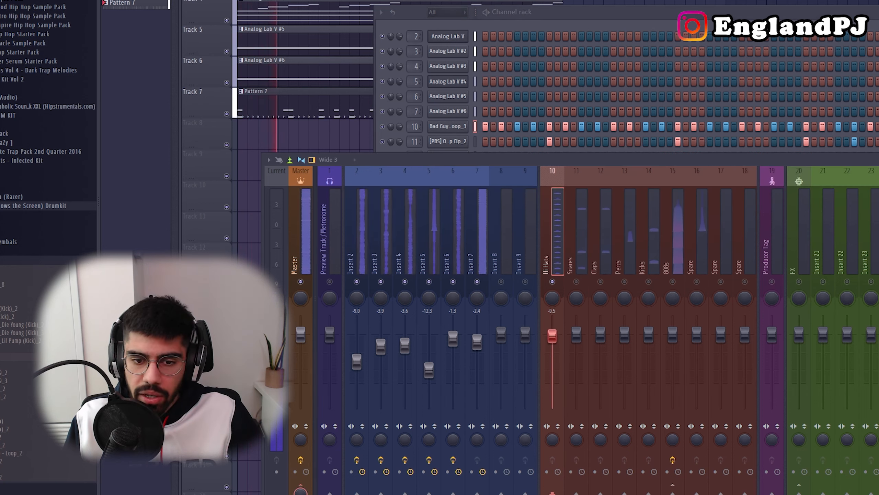
{"action": "left_click_drag", "start_coordinate": [553, 334], "coordinate": [576, 331]}
{"action": "left_click", "coordinate": [577, 314]}
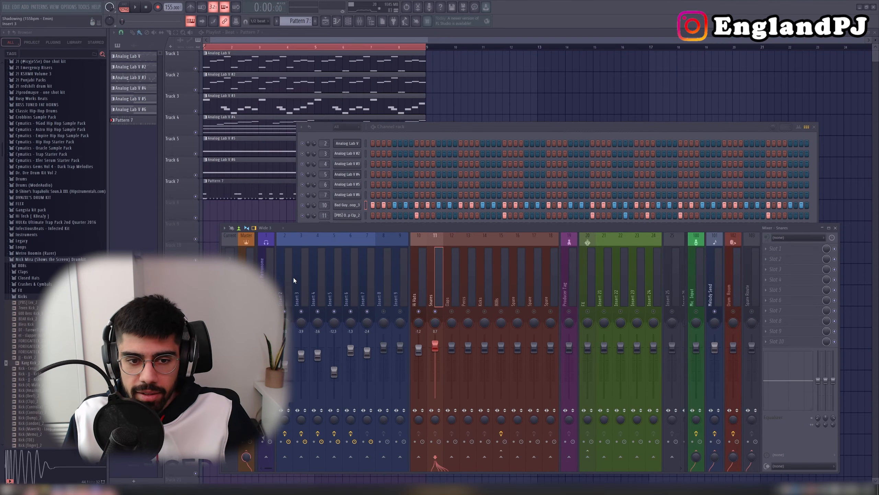
- Rebalance the mix with Melody Send at -4.8 dB, Hi Hats at -2.0 dB and Snares at -0.7 dB
{"action": "left_click_drag", "start_coordinate": [715, 346], "coordinate": [714, 349]}
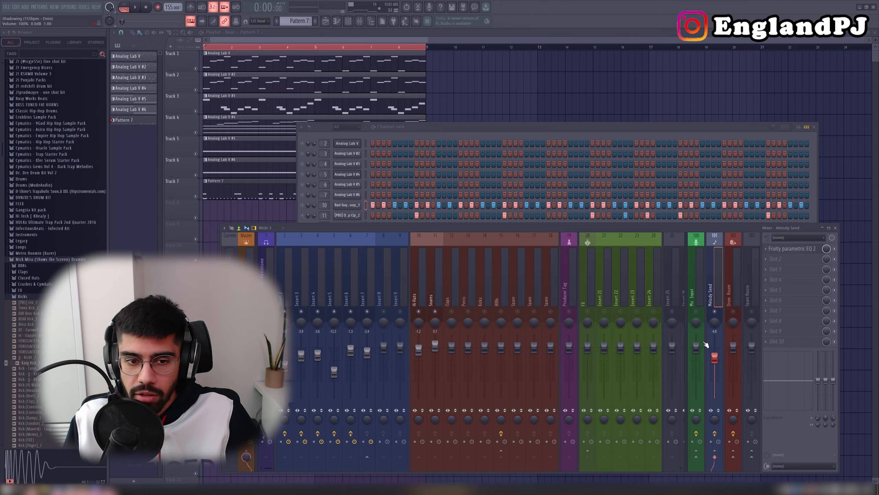
{"action": "key", "text": "space"}
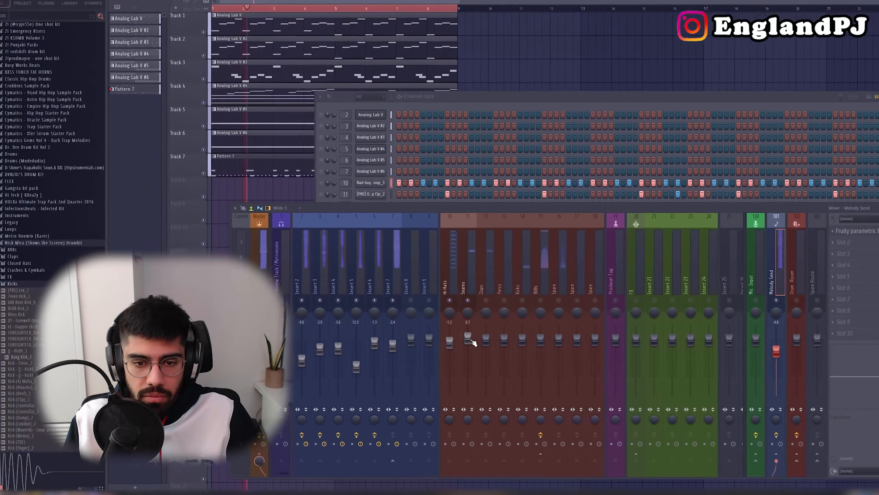
{"action": "left_click", "coordinate": [472, 342]}
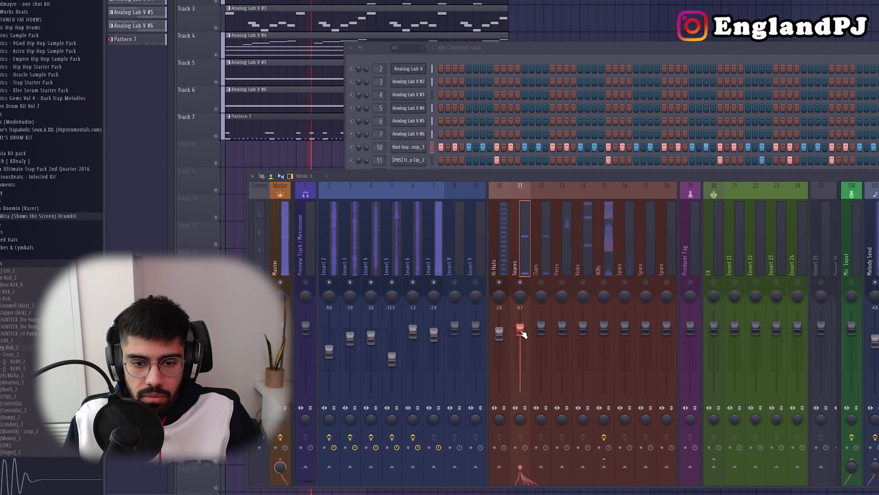
- Balance the drums with Hi Hats at -2.9 dB, Snares at -0.2 dB, Claps at -3.7 dB and Percs at -2.5 dB
{"action": "left_click_drag", "start_coordinate": [523, 334], "coordinate": [523, 337]}
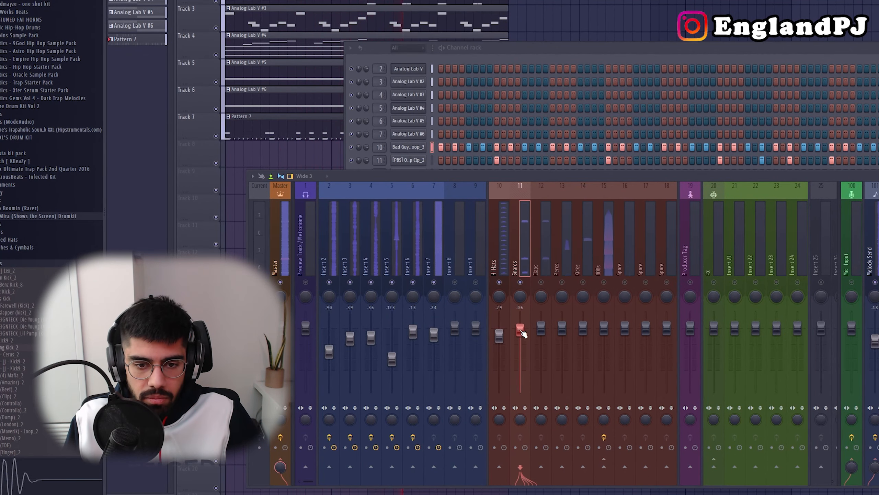
{"action": "left_click_drag", "start_coordinate": [524, 333], "coordinate": [563, 336]}
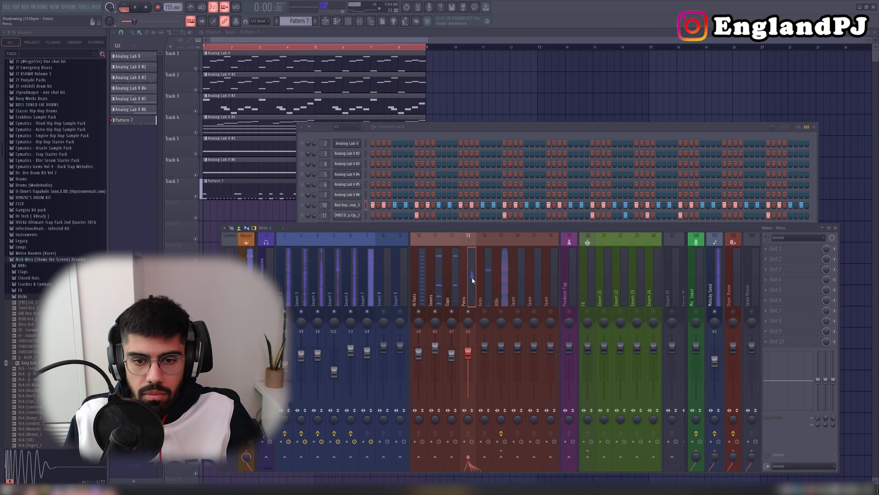
- Add Fruity Reeverb 2 to the Percs track with a reduced mix amount, and lower Percs to -3.9 dB during playback
{"action": "left_click", "coordinate": [803, 250]}
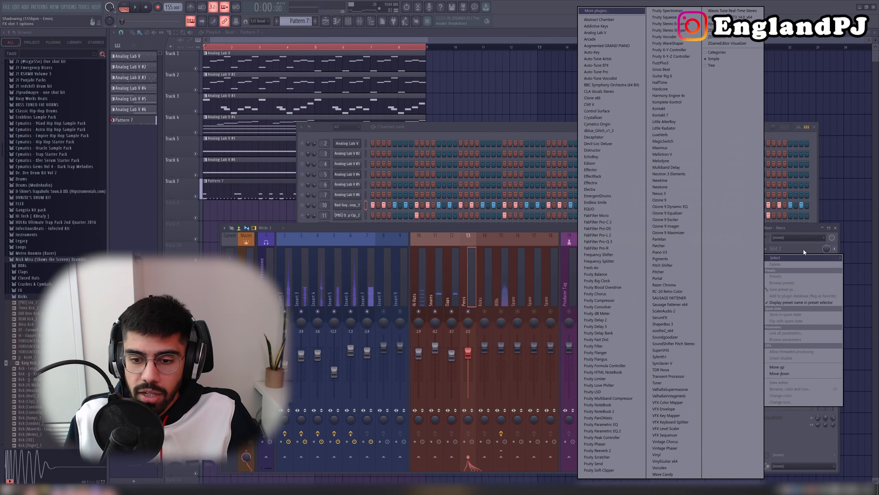
{"action": "left_click", "coordinate": [611, 450]}
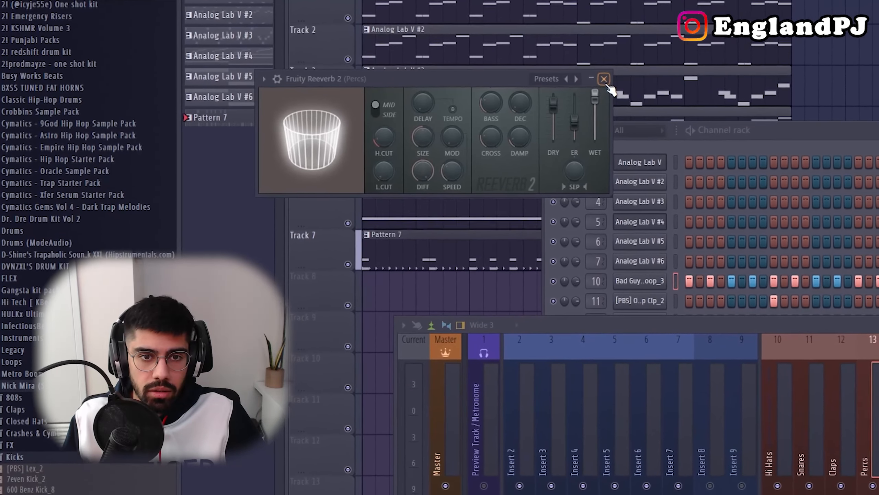
{"action": "left_click_drag", "start_coordinate": [449, 122], "coordinate": [441, 108]}
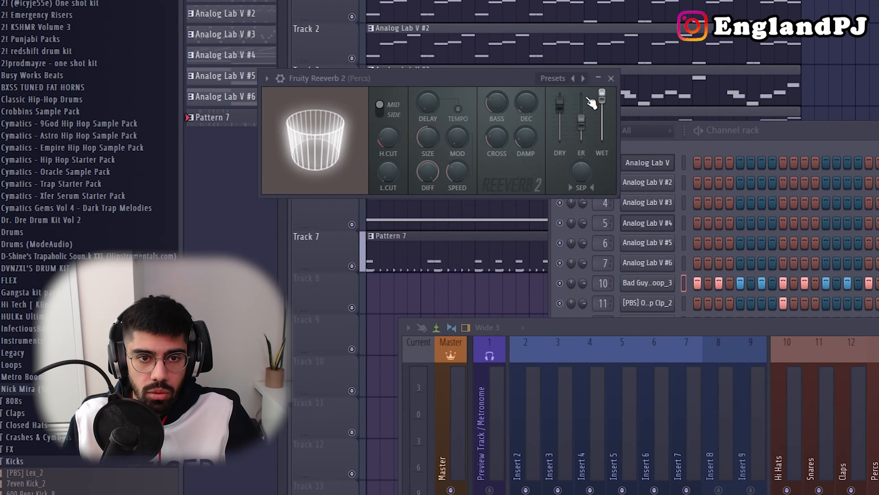
{"action": "left_click", "coordinate": [611, 78]}
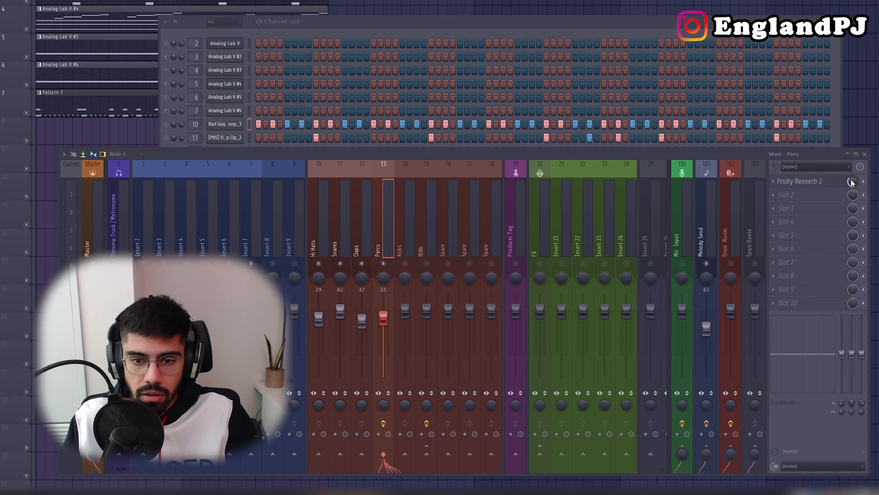
{"action": "key", "text": "space"}
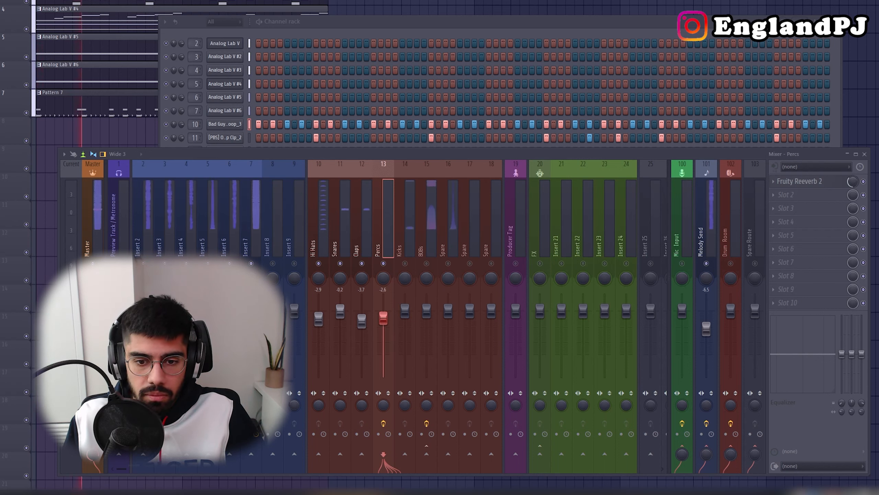
{"action": "left_click_drag", "start_coordinate": [385, 318], "coordinate": [389, 323]}
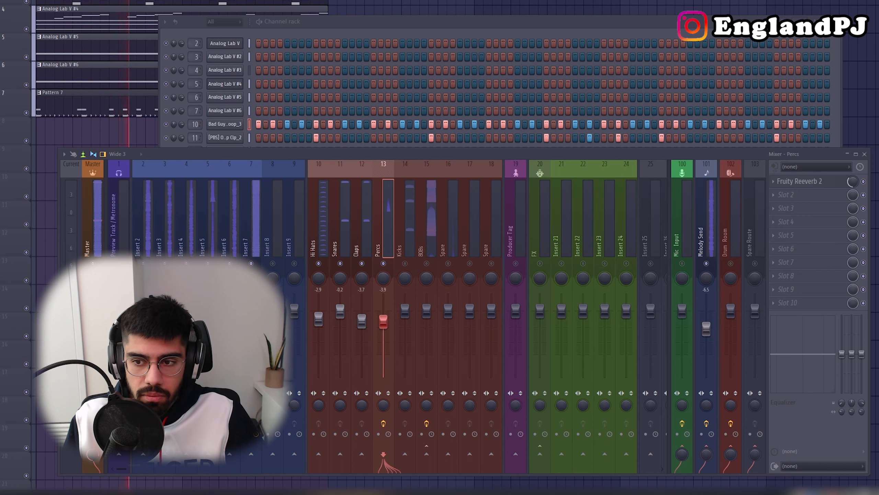
- Set the Kicks track to -2.4 dB during playback and check the Kang Kick_2 notes in the piano roll
{"action": "left_click_drag", "start_coordinate": [412, 309], "coordinate": [412, 322]}
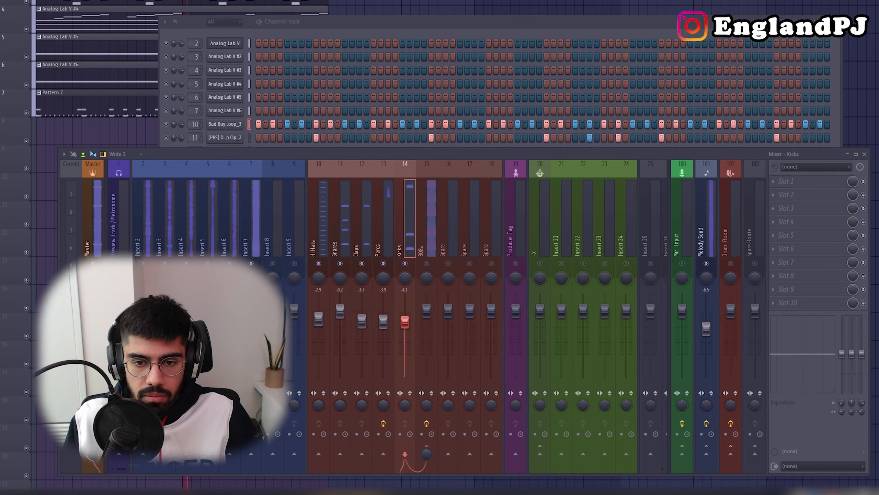
{"action": "left_click", "coordinate": [418, 29]}
{"action": "right_click", "coordinate": [241, 193]}
{"action": "left_click", "coordinate": [246, 193]}
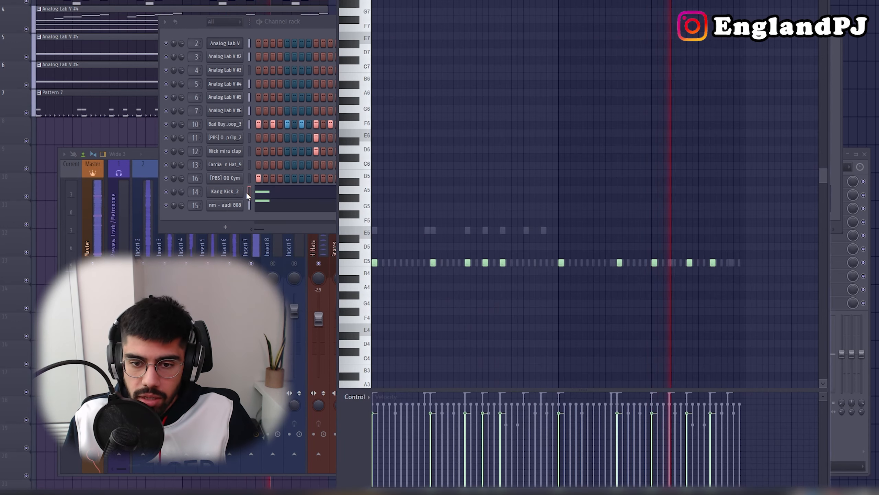
{"action": "left_click", "coordinate": [248, 192]}
{"action": "key", "text": "Escape"}
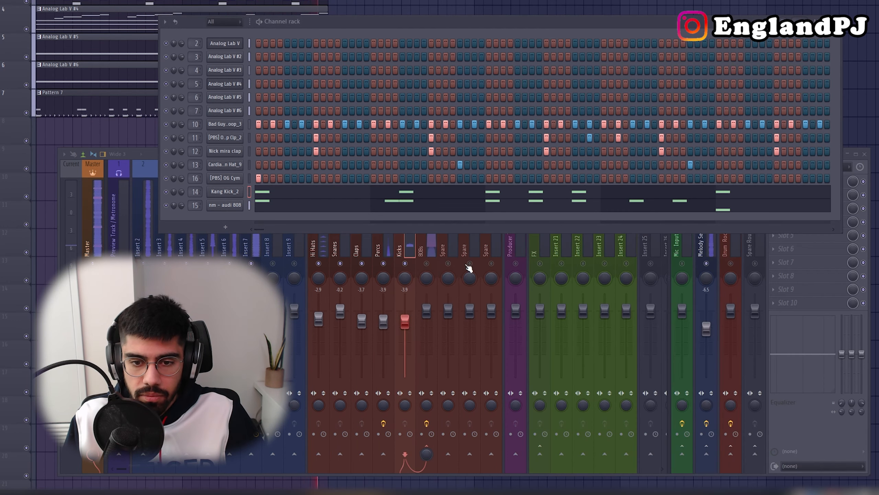
{"action": "left_click", "coordinate": [401, 248]}
{"action": "left_click_drag", "start_coordinate": [404, 323], "coordinate": [405, 317]}
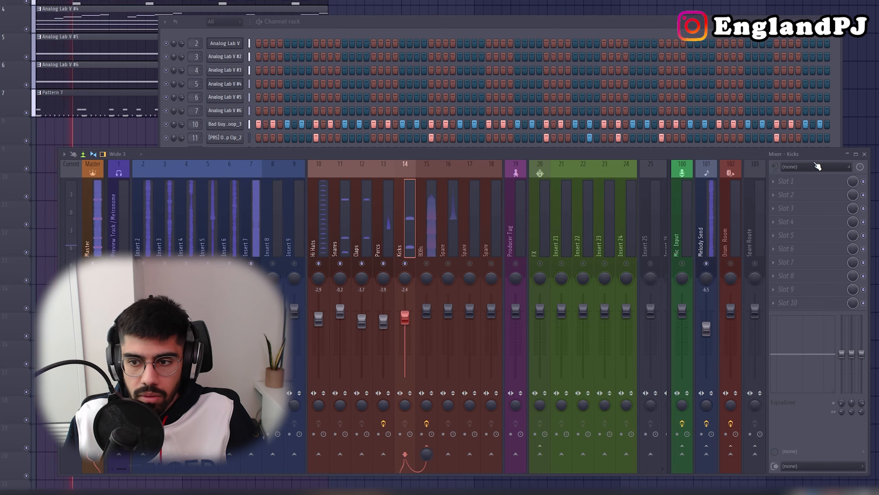
- Add Fruity Fast Dist to the Kicks track and adjust its threshold
{"action": "left_click", "coordinate": [790, 180]}
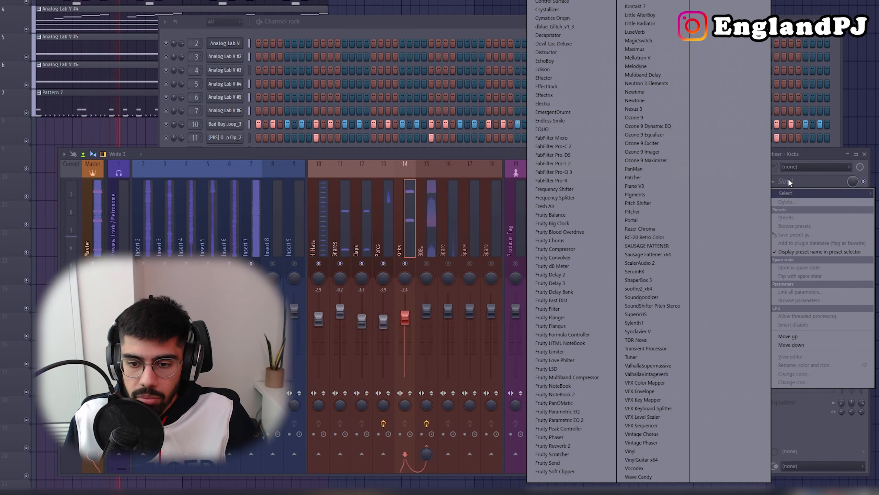
{"action": "left_click", "coordinate": [568, 300]}
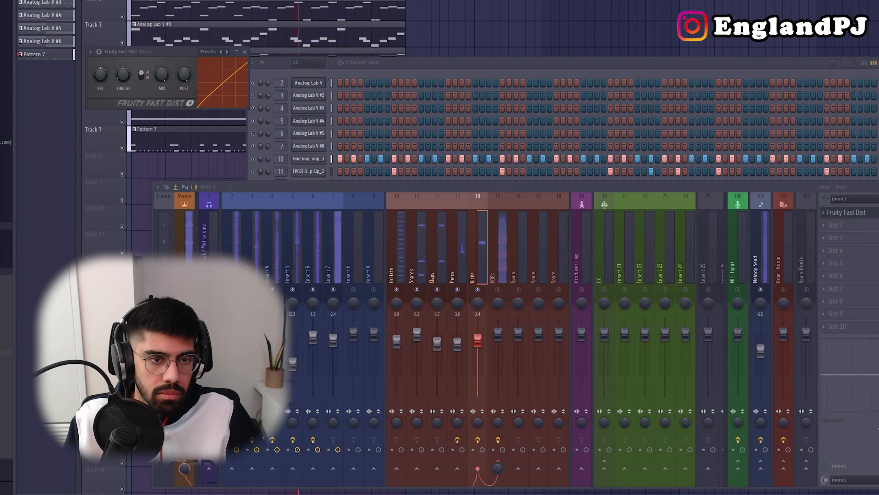
{"action": "left_click_drag", "start_coordinate": [124, 75], "coordinate": [123, 45]}
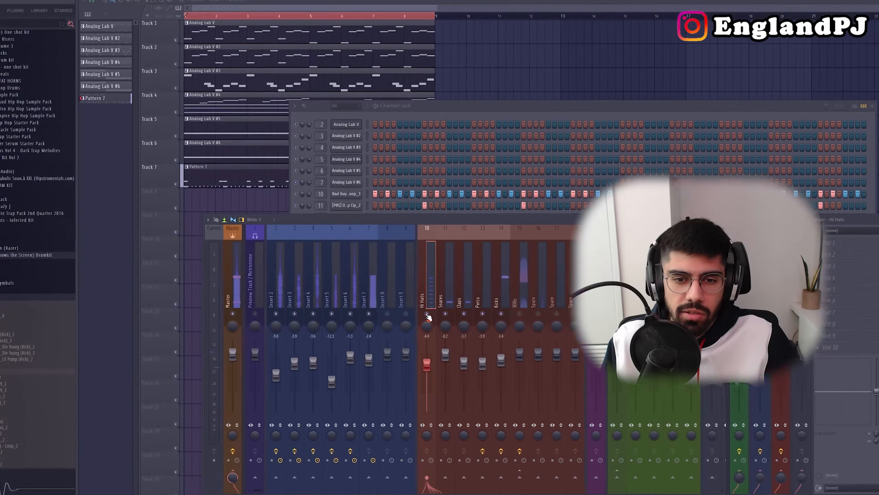
- Stop playback and pan the Hi Hats track slightly to the right, keeping it at -4.4 dB
{"action": "left_click", "coordinate": [398, 292]}
{"action": "key", "text": "space"}
{"action": "right_click", "coordinate": [435, 316]}
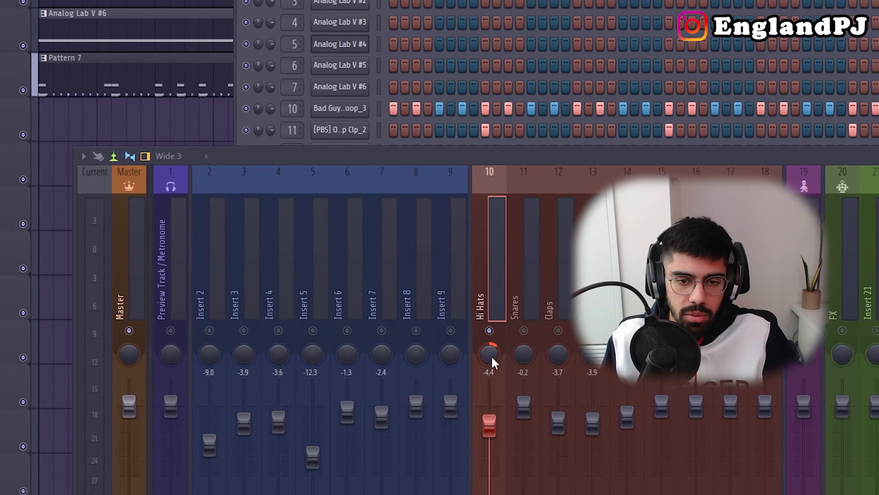
- Play the beat with the panned hi-hats and unmute the Snares, Claps, Percs and Kicks tracks
{"action": "key", "text": "space"}
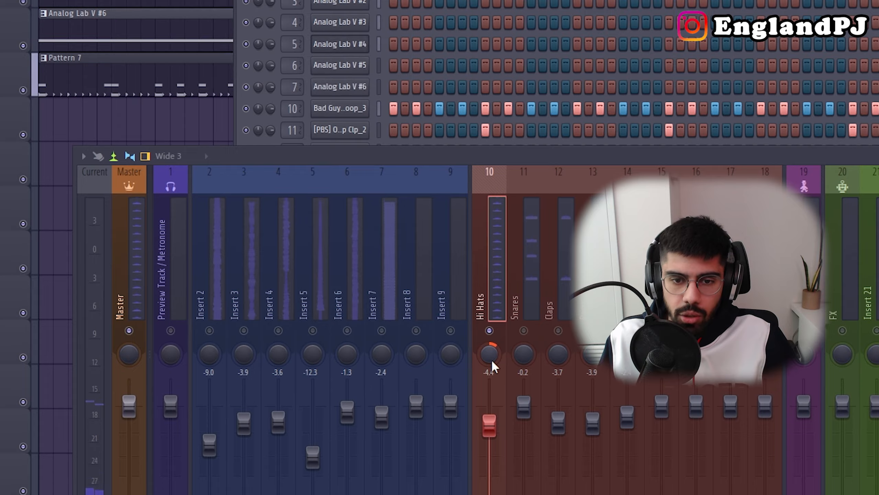
{"action": "left_click", "coordinate": [524, 331]}
{"action": "left_click", "coordinate": [558, 331]}
{"action": "left_click", "coordinate": [592, 331]}
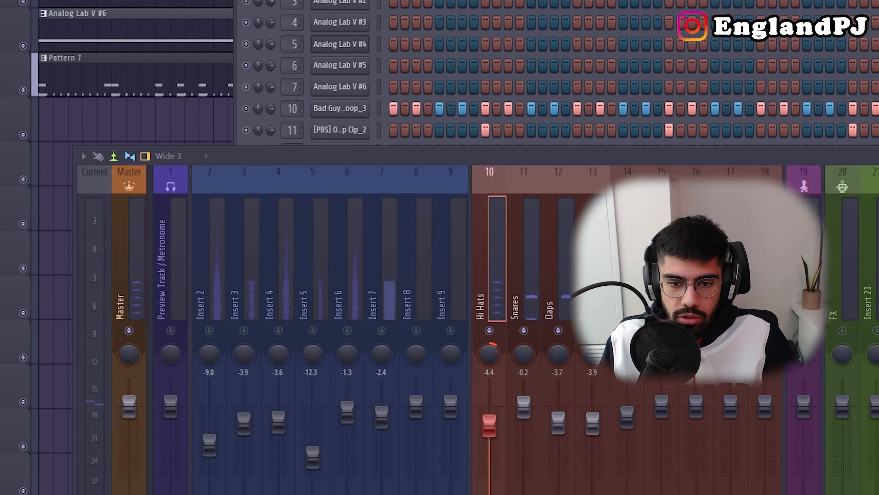
{"action": "left_click", "coordinate": [627, 330]}
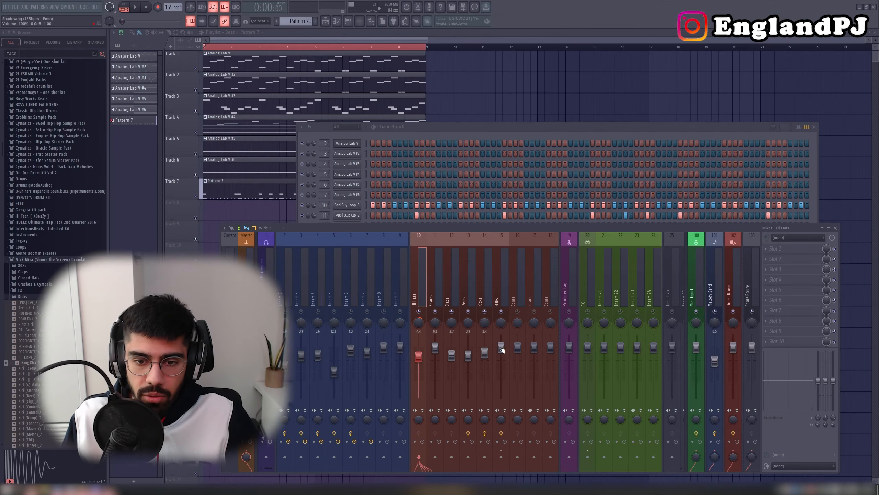
- Set the 808s track to -1.7 dB during playback, then unmute the Spare track 16 and lower it to -4.2 dB
{"action": "key", "text": "space"}
{"action": "left_click", "coordinate": [503, 349]}
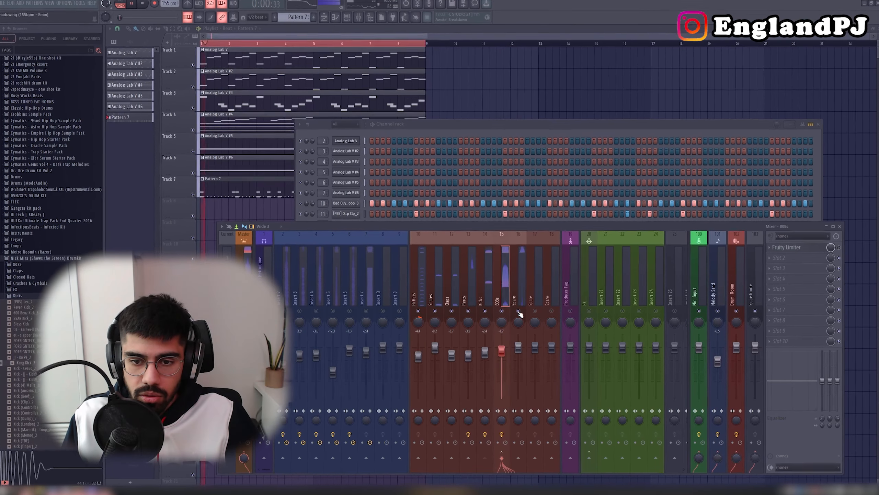
{"action": "left_click", "coordinate": [520, 315]}
{"action": "left_click", "coordinate": [521, 337]}
{"action": "left_click_drag", "start_coordinate": [526, 345], "coordinate": [525, 355]}
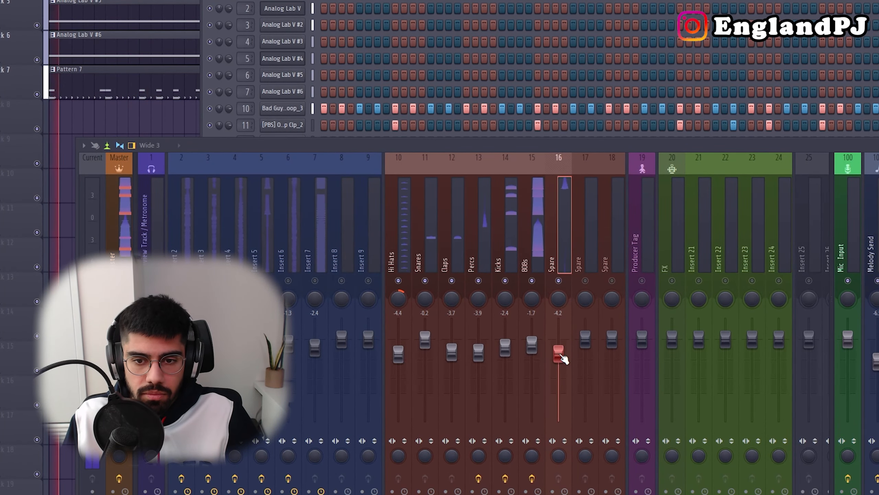
- Rebalance the low end with Spare track 16 at -3.6 dB, 808s at -1.4 dB and Kicks at -4.2 dB, then stop playback
{"action": "left_click_drag", "start_coordinate": [559, 353], "coordinate": [532, 343]}
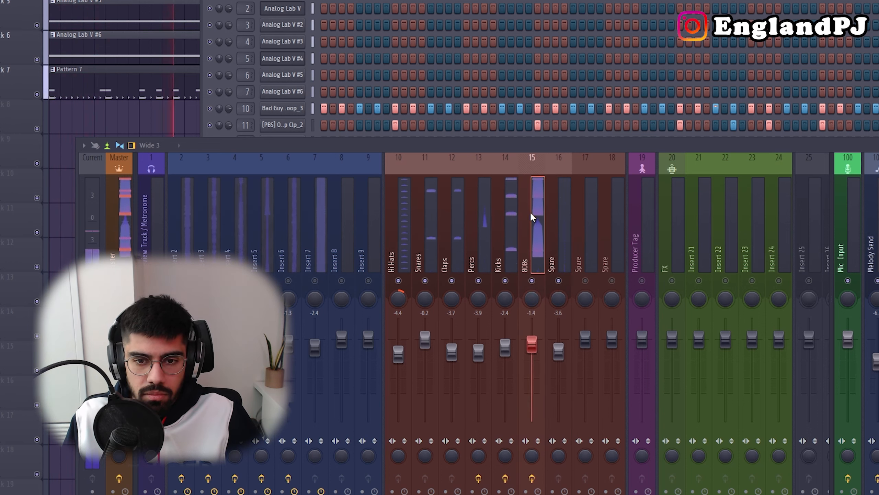
{"action": "left_click_drag", "start_coordinate": [505, 347], "coordinate": [501, 358]}
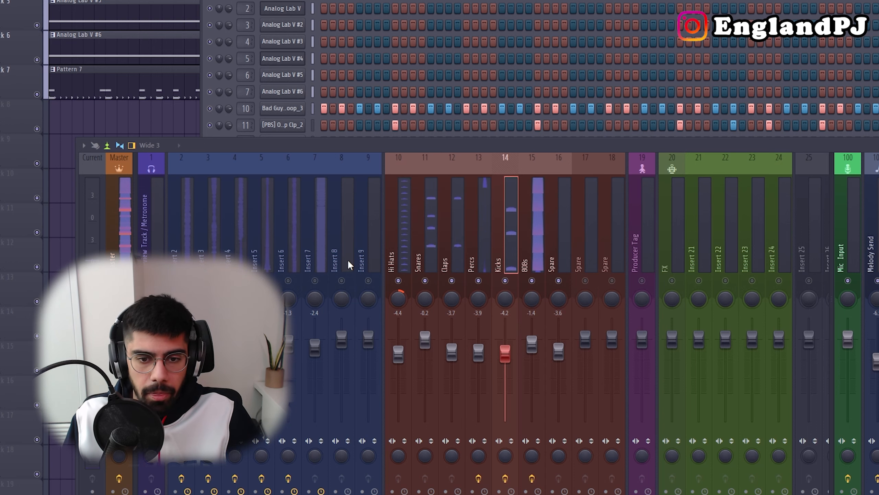
{"action": "key", "text": "space"}
- Solo Spare track 16, switch all mixer tracks back on, and mute Insert 7 during playback
{"action": "right_click", "coordinate": [559, 280]}
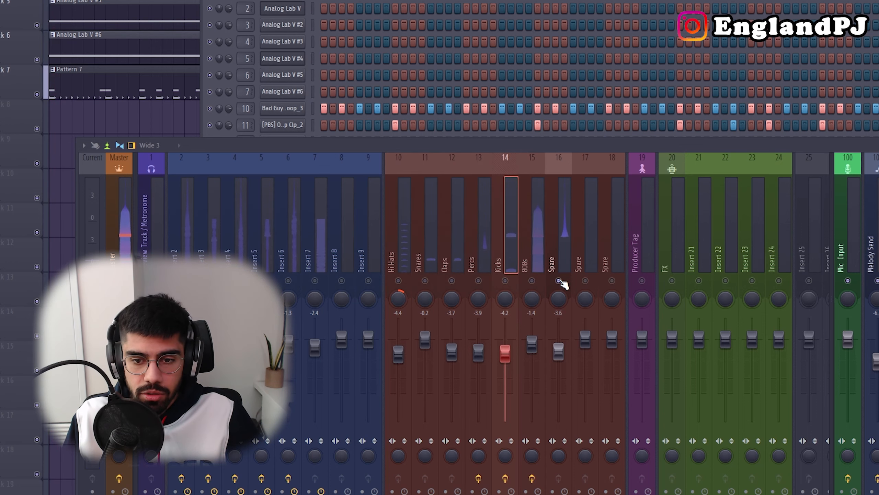
{"action": "right_click", "coordinate": [559, 280]}
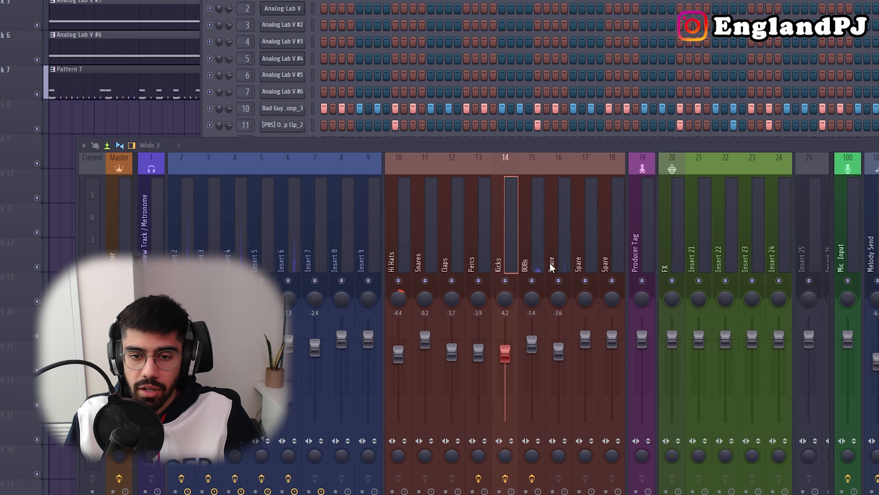
{"action": "key", "text": "space"}
{"action": "left_click", "coordinate": [316, 280]}
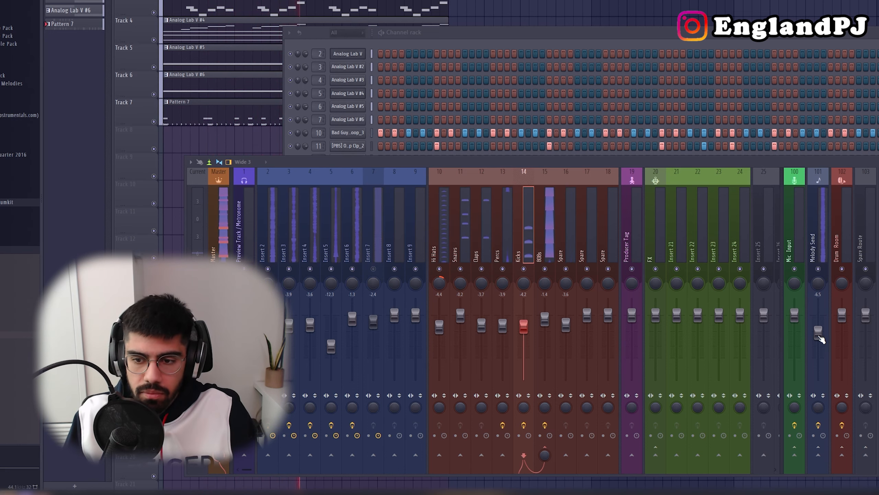
- Raise Melody Send to -5.4 dB and set the 808s to -1.3 dB and Hi Hats to -4.1 dB
{"action": "left_click_drag", "start_coordinate": [819, 336], "coordinate": [819, 332]}
{"action": "left_click_drag", "start_coordinate": [545, 321], "coordinate": [546, 323]}
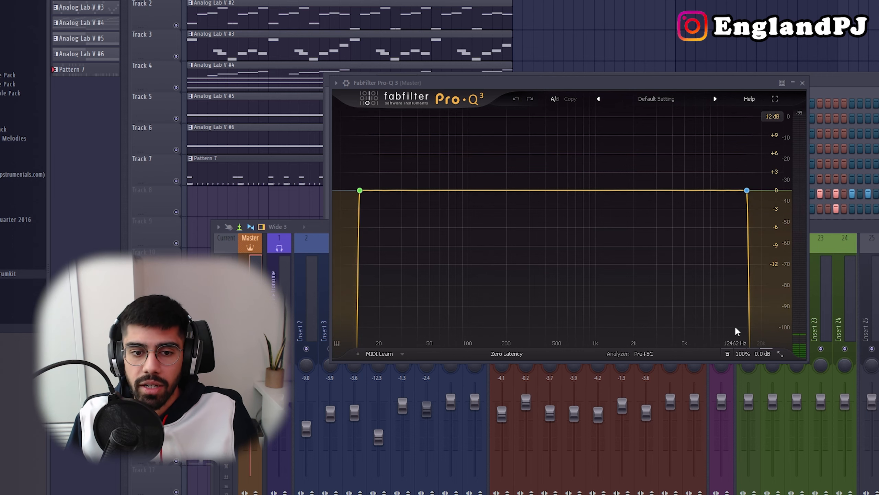
- Close the Master's FabFilter Pro-Q 3, add Fruity parametric EQ 2 to the Master and slightly boost band 6 in the high mids during playback
{"action": "left_click", "coordinate": [802, 82]}
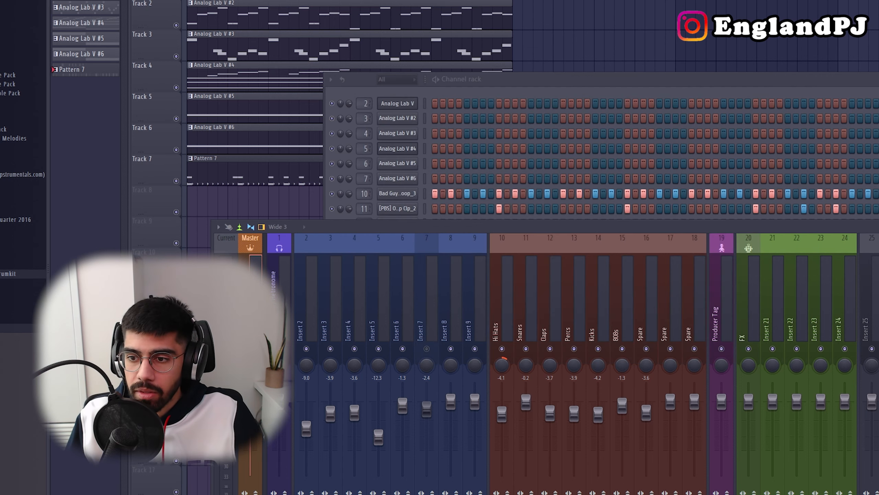
{"action": "left_click", "coordinate": [876, 277]}
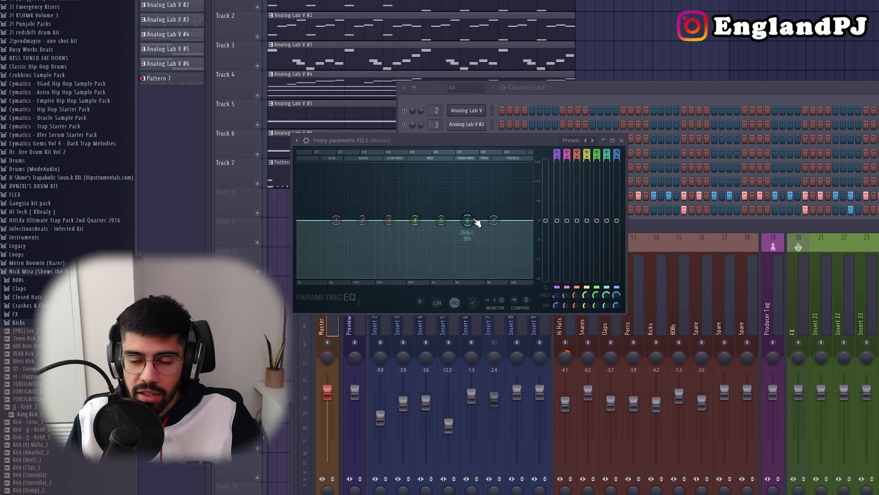
{"action": "key", "text": "space"}
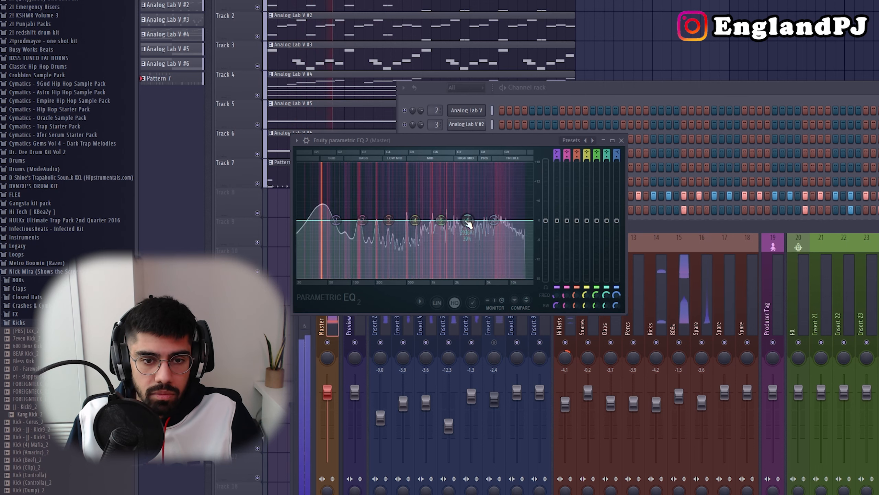
{"action": "left_click_drag", "start_coordinate": [468, 219], "coordinate": [468, 217]}
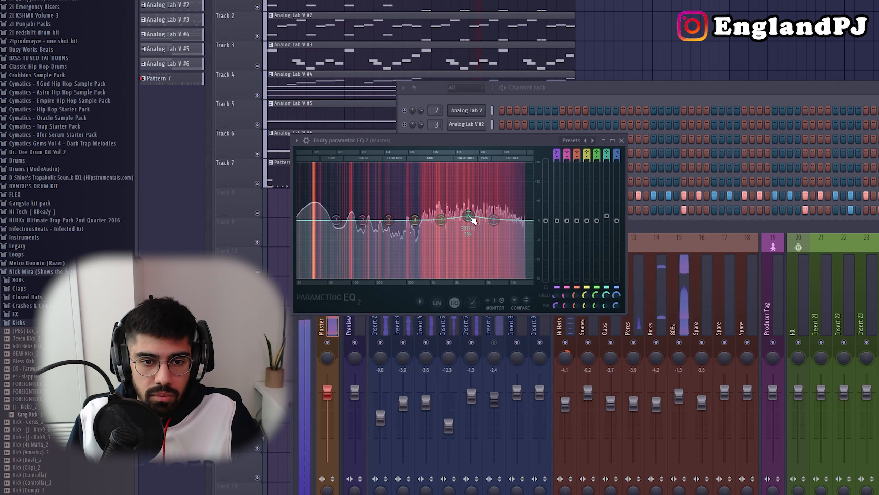
{"action": "left_click_drag", "start_coordinate": [469, 217], "coordinate": [469, 218]}
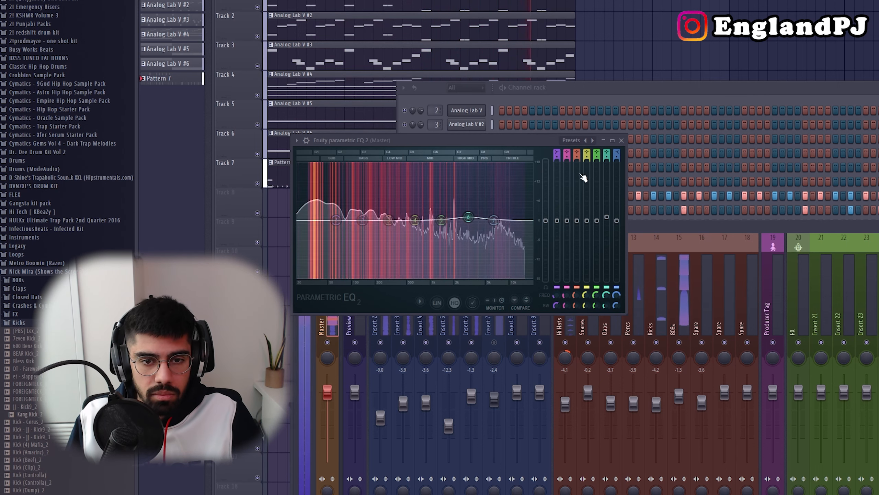
{"action": "left_click", "coordinate": [622, 140]}
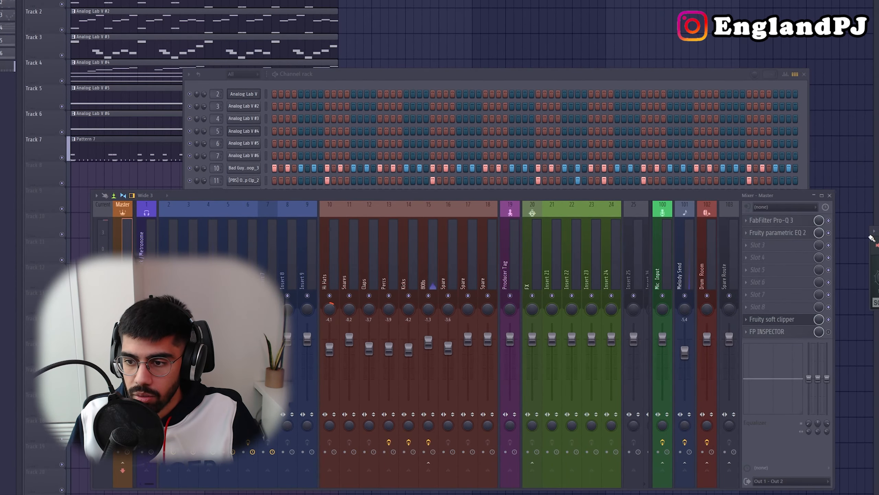
- Dismiss the Master plugin's options and select all the playlist clips on Tracks 1 to 7
{"action": "left_click", "coordinate": [874, 231]}
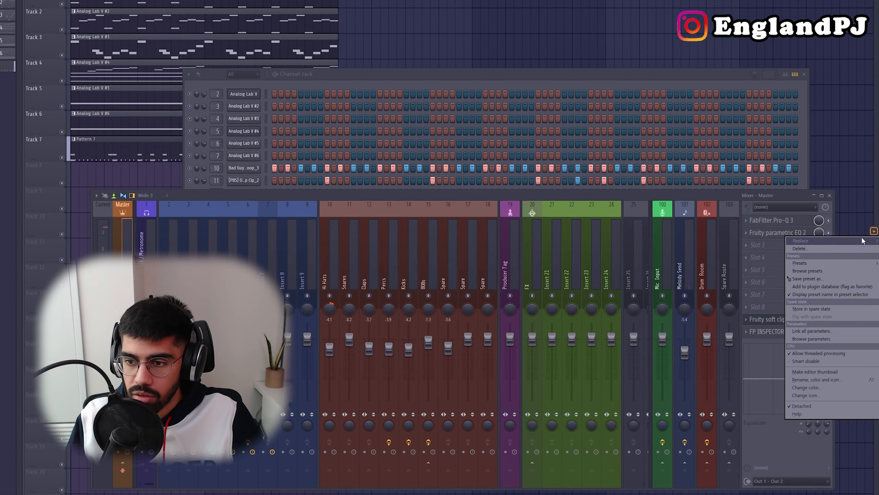
{"action": "left_click", "coordinate": [862, 238]}
{"action": "left_click_drag", "start_coordinate": [871, 241], "coordinate": [293, 69]}
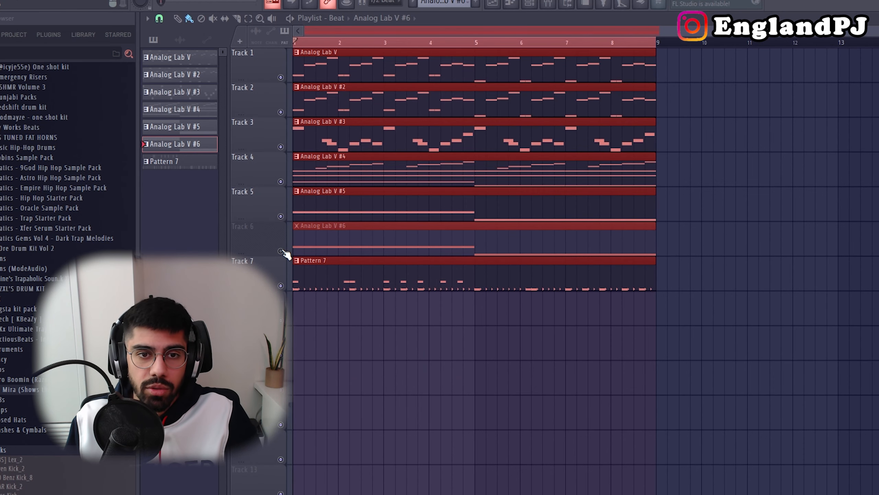
- Play the playlist loop with Track 6 muted, and play it again with only Track 7's drum pattern muted
{"action": "key", "text": "space"}
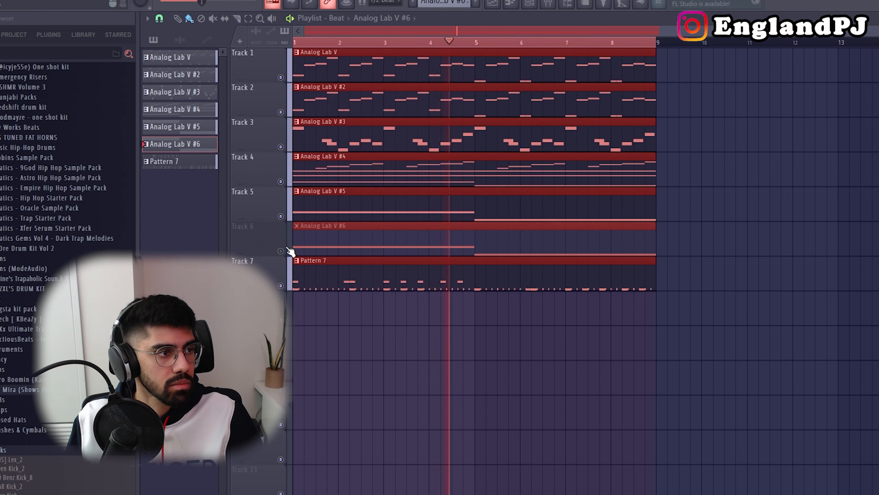
{"action": "key", "text": "space"}
{"action": "left_click", "coordinate": [281, 286]}
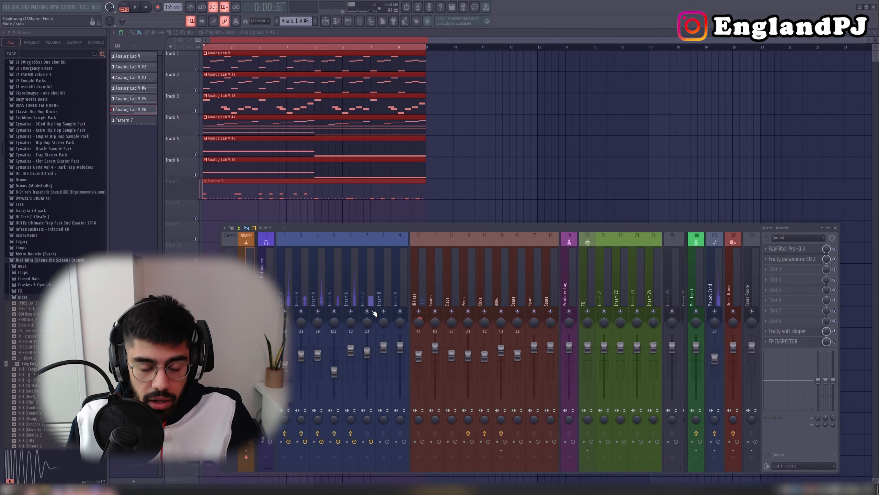
{"action": "key", "text": "space"}
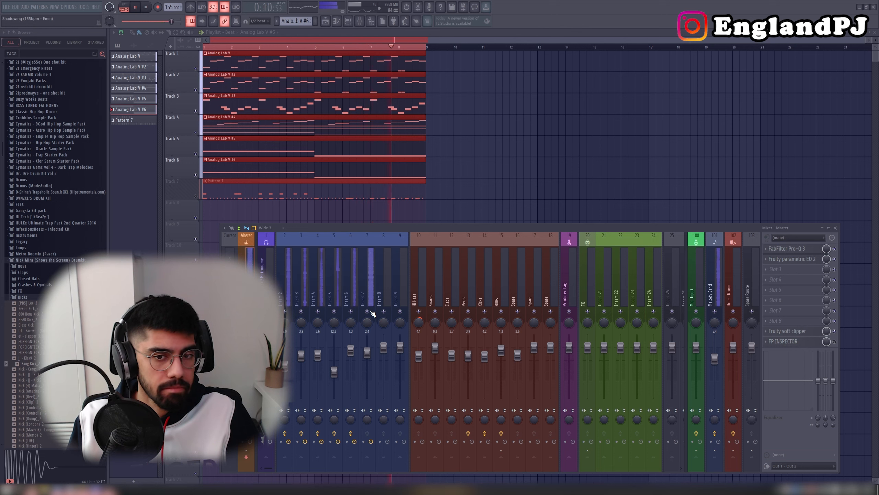
{"action": "key", "text": "space"}
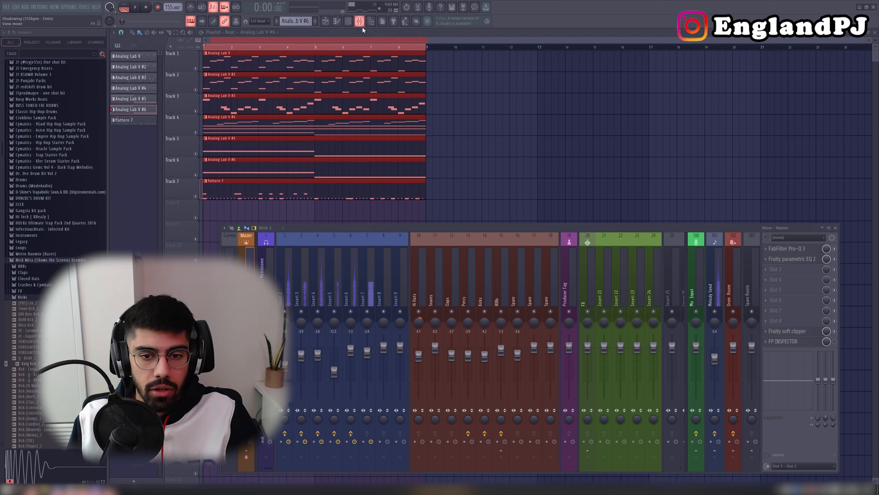
- Play the loop with all seven playlist tracks on, stop playback and save the project
{"action": "key", "text": "space"}
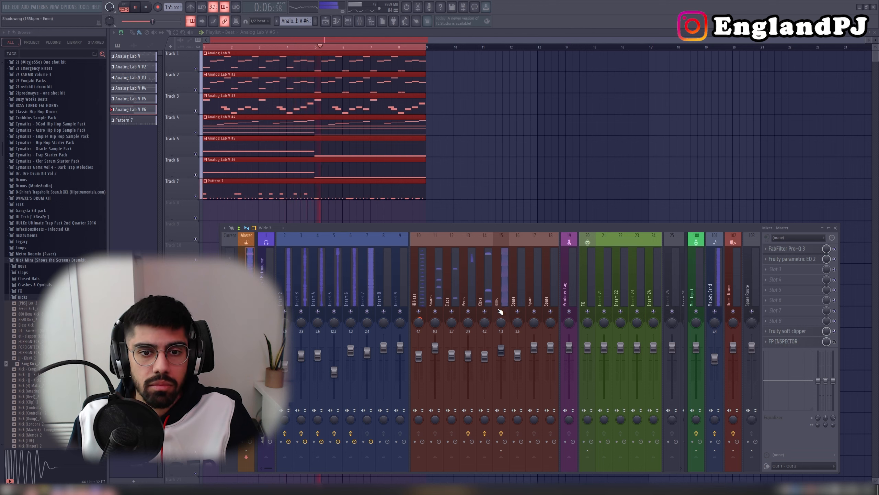
{"action": "key", "text": "space"}
{"action": "key", "text": "ctrl+s"}
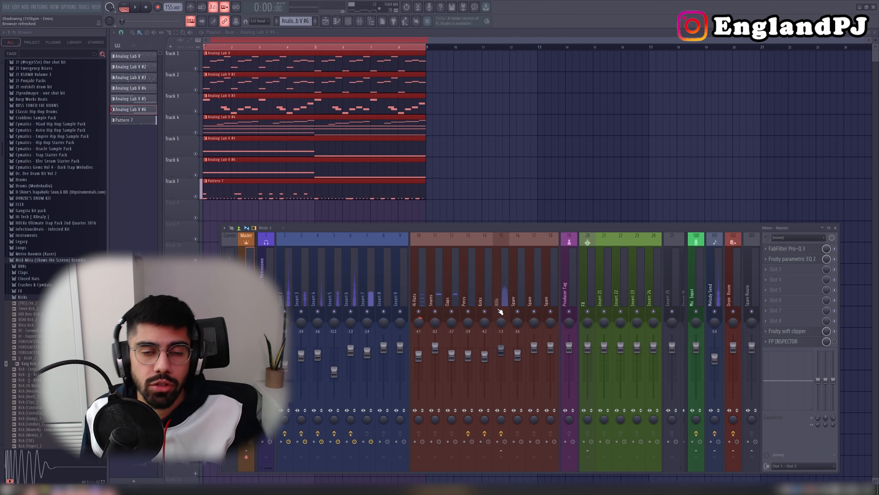